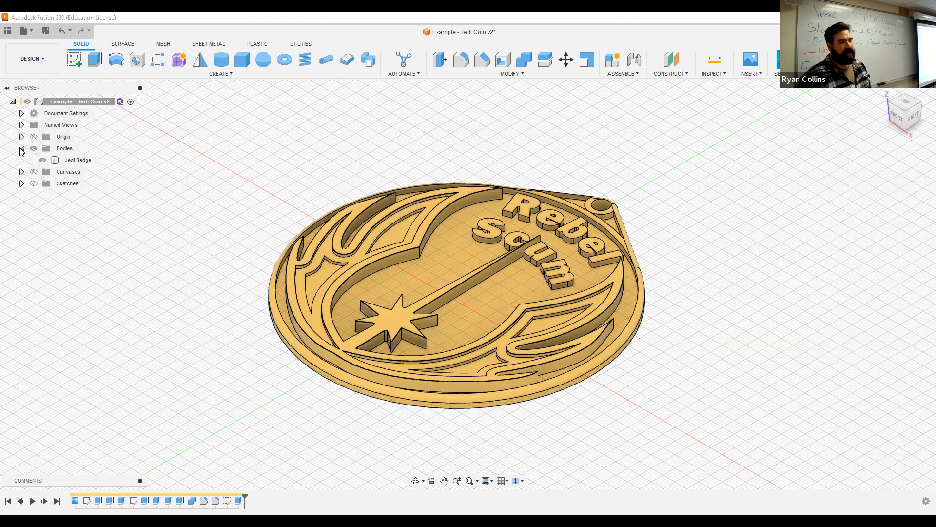
pyautogui.rightClick(60, 101)
pyautogui.click(97, 156)
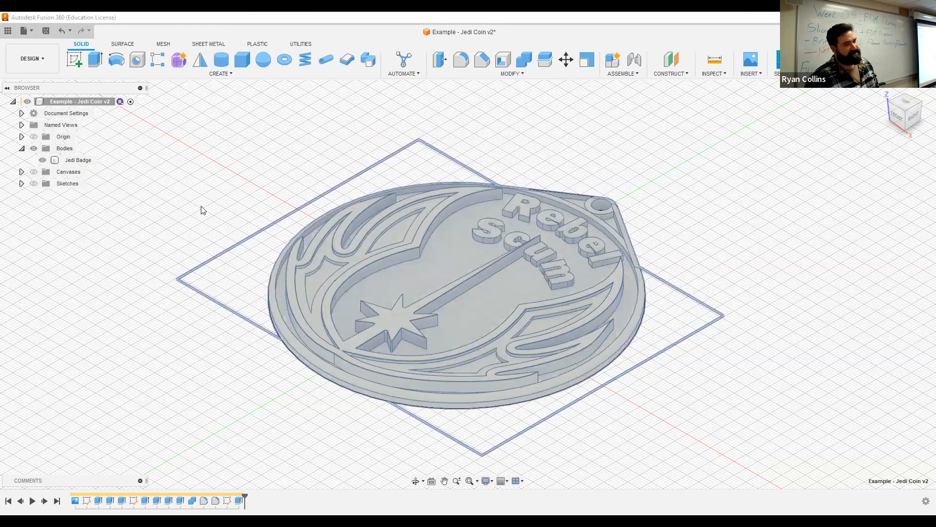
pyautogui.press('Escape')
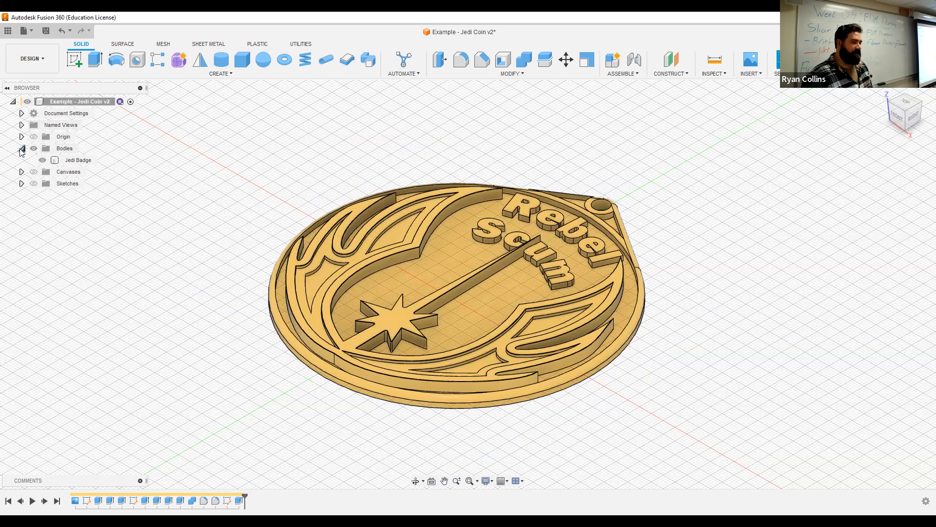
# Step: Select the Jedi Badge body, look through the file types offered for export, and cancel the export
pyautogui.click(78, 161)
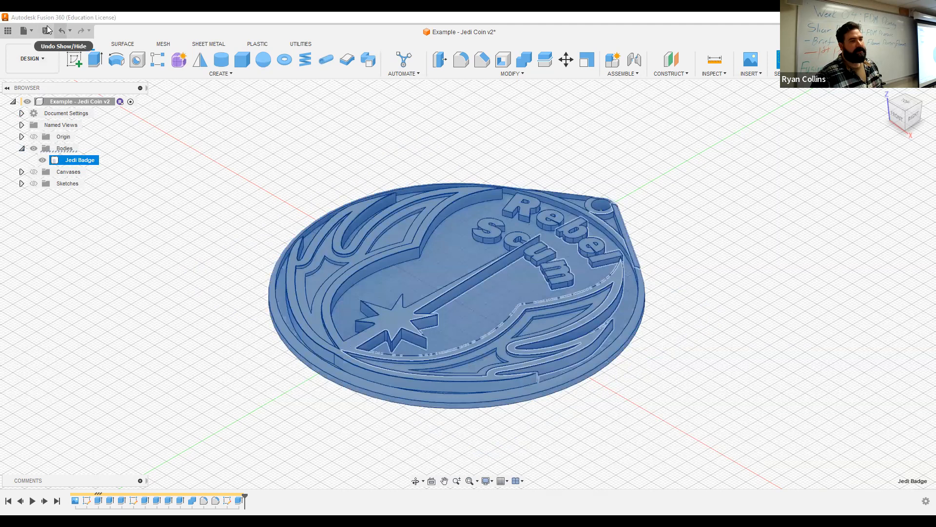
pyautogui.click(25, 32)
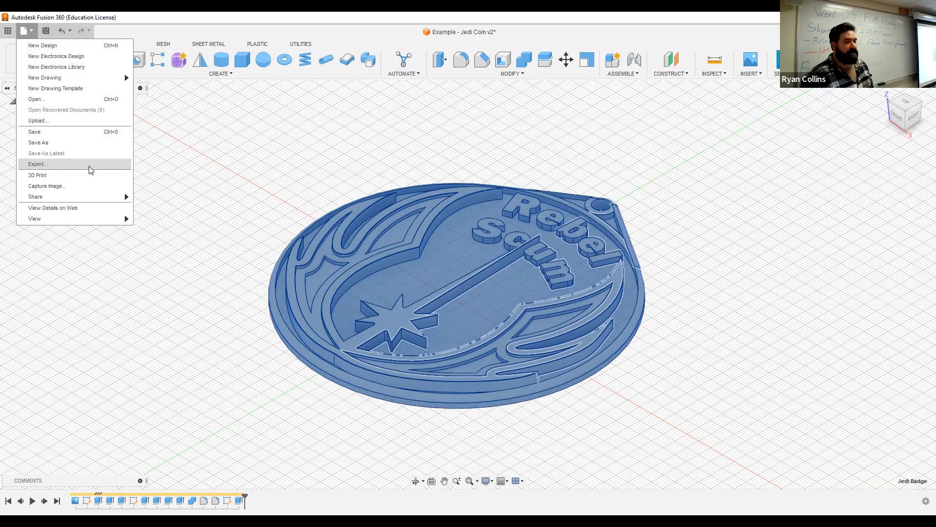
pyautogui.click(37, 164)
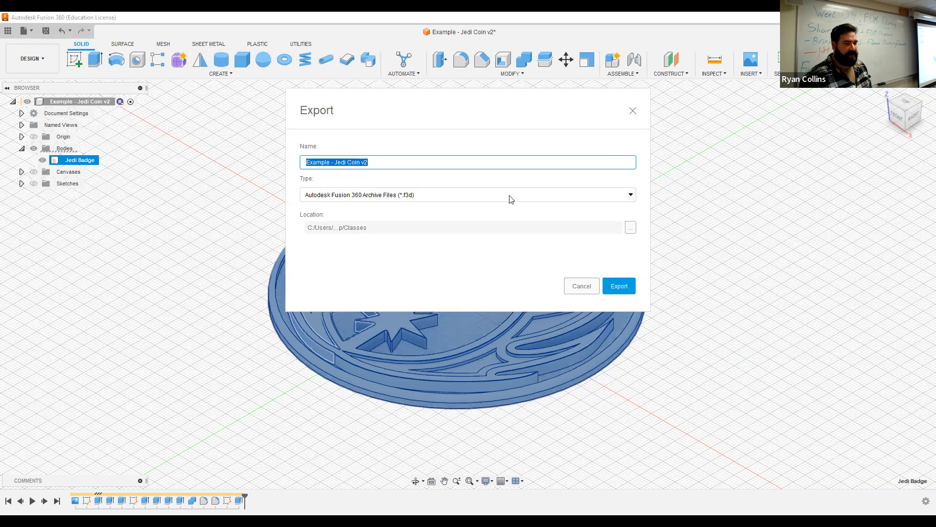
pyautogui.click(443, 198)
pyautogui.scroll(-2, 390, 251)
pyautogui.scroll(2, 357, 219)
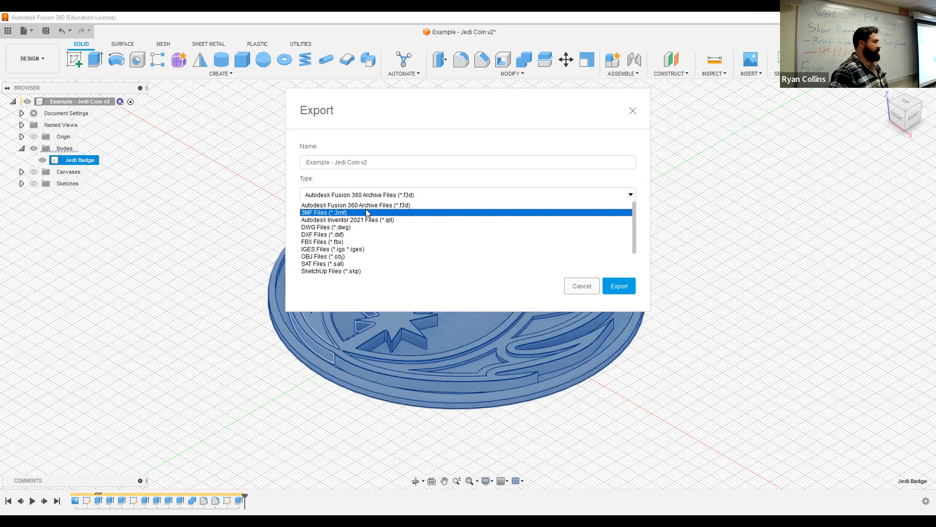
pyautogui.scroll(-2, 373, 227)
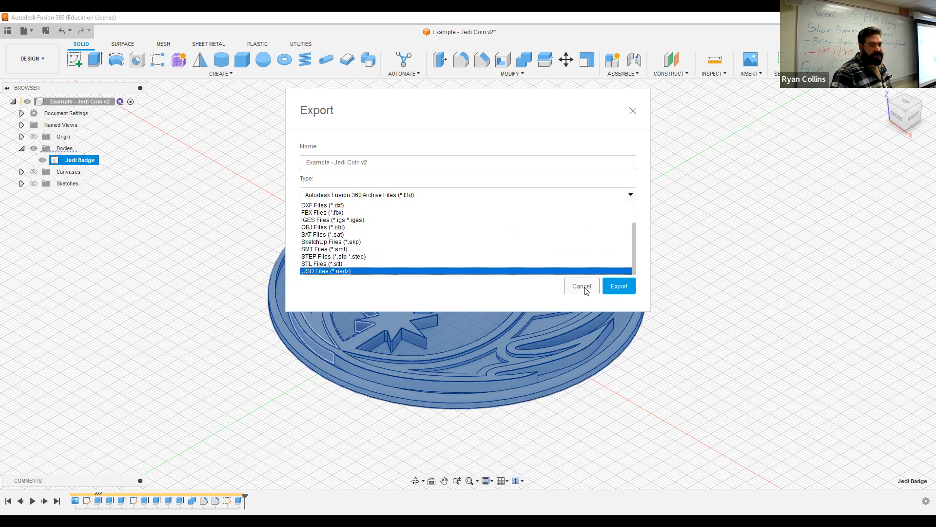
pyautogui.press('Escape')
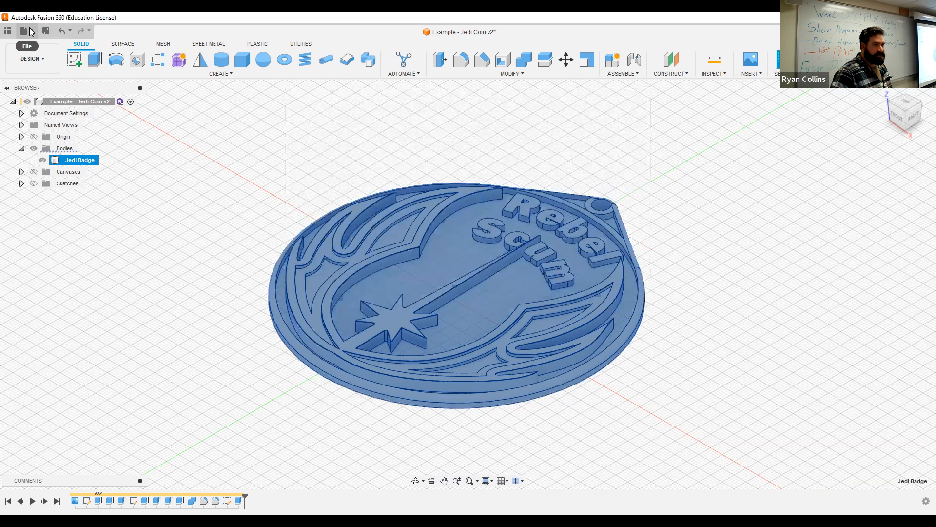
# Step: Set up a 3D Print output of the Jedi Badge body as STL (Binary), without sending it to a print utility
pyautogui.click(29, 30)
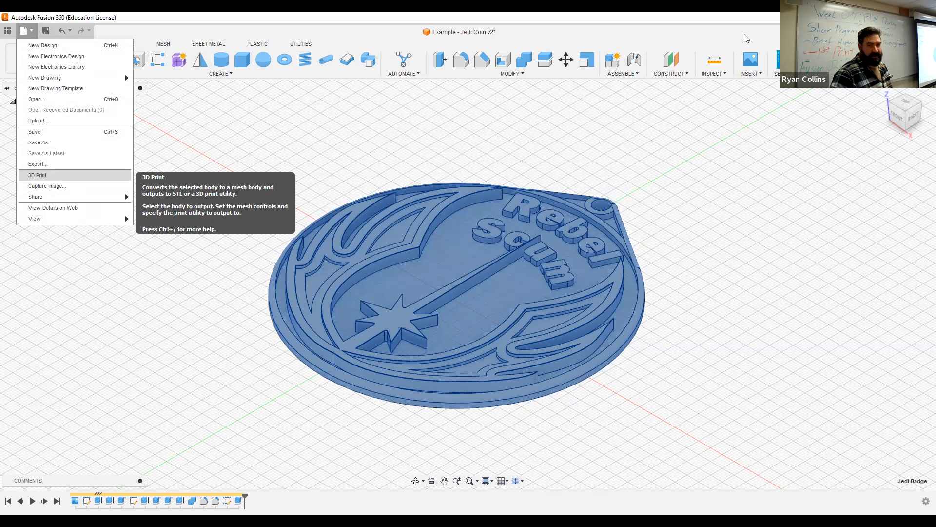
pyautogui.click(42, 176)
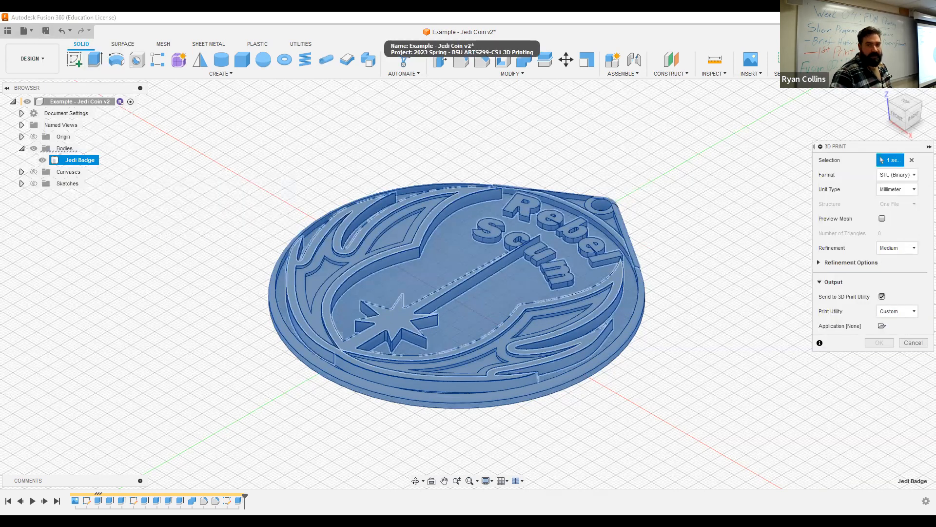
pyautogui.moveTo(848, 146); pyautogui.dragTo(731, 188)
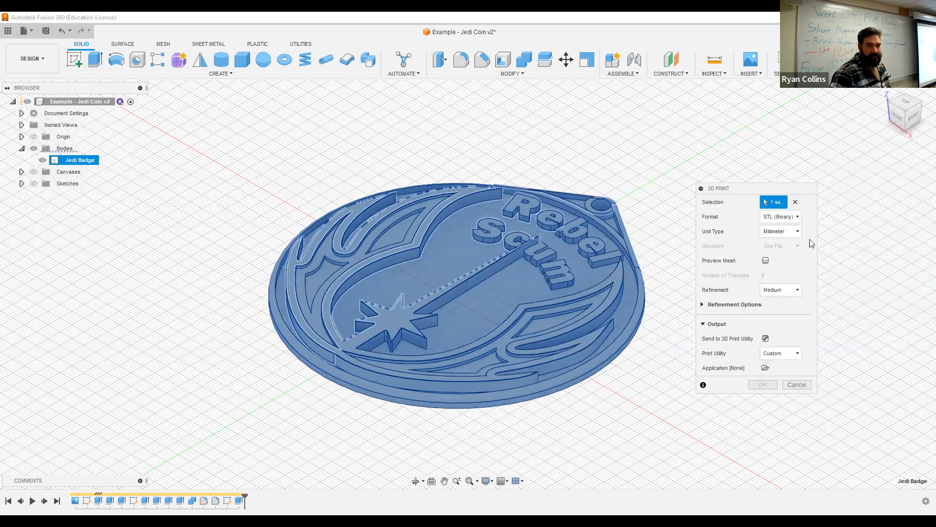
pyautogui.click(793, 222)
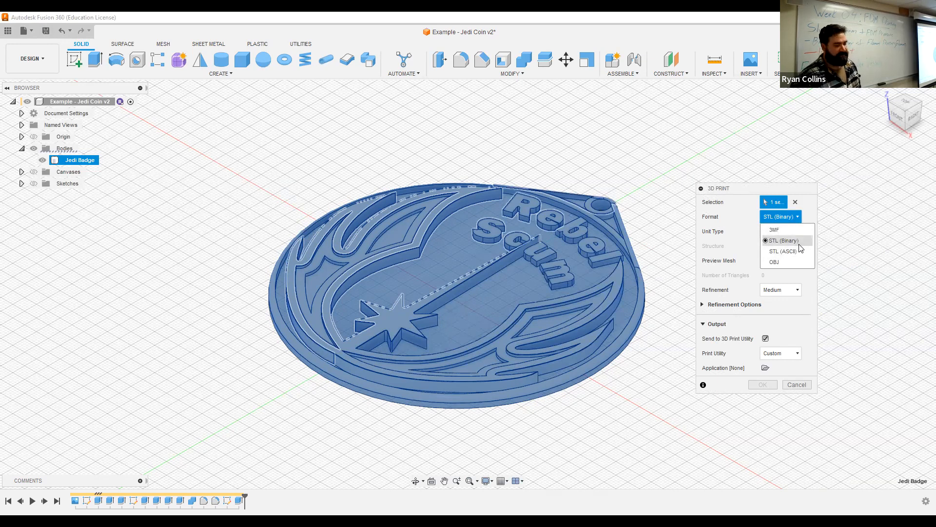
pyautogui.click(740, 200)
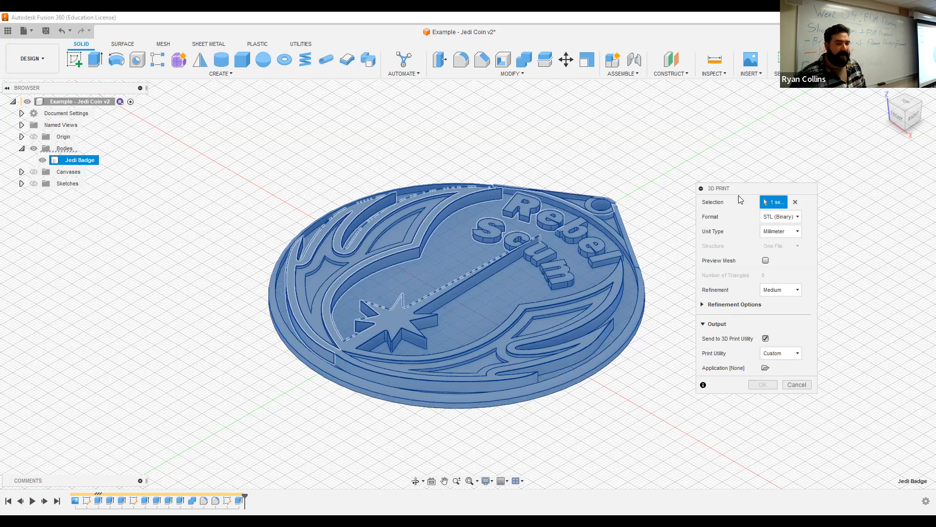
pyautogui.click(766, 338)
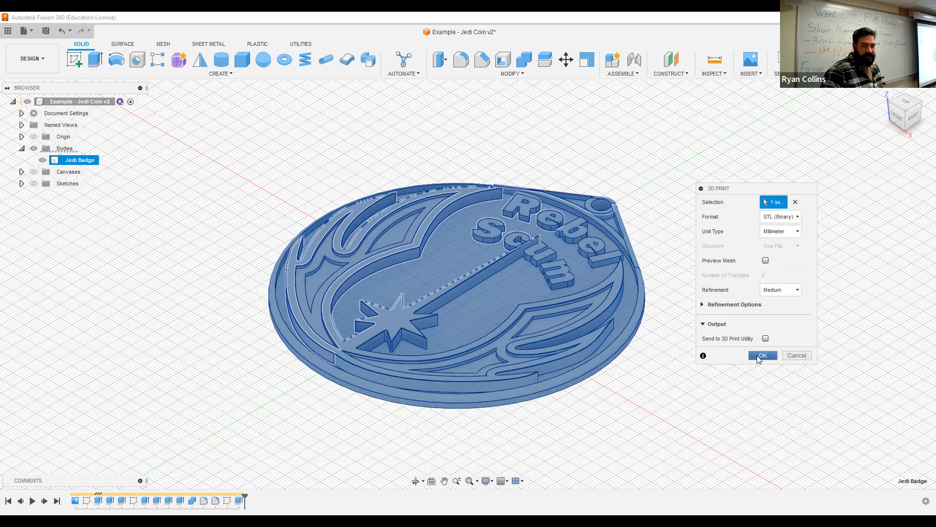
# Step: Save the STL file as Jedi Badge in the Downloads folder
pyautogui.click(761, 355)
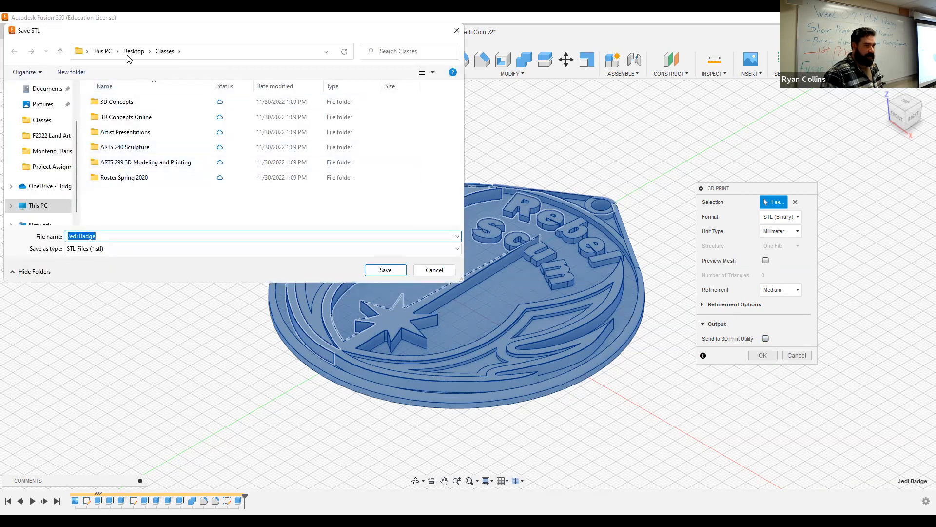
pyautogui.scroll(2, 39, 146)
pyautogui.click(41, 125)
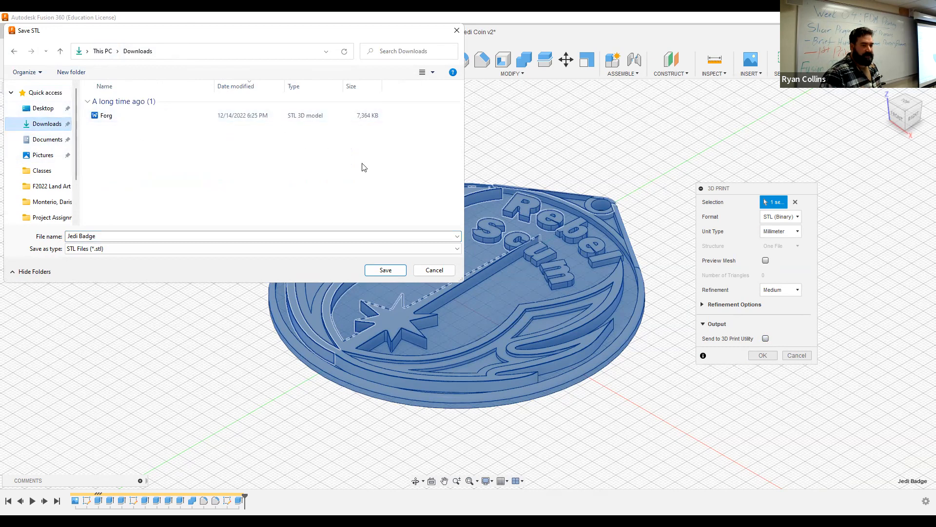
pyautogui.click(388, 270)
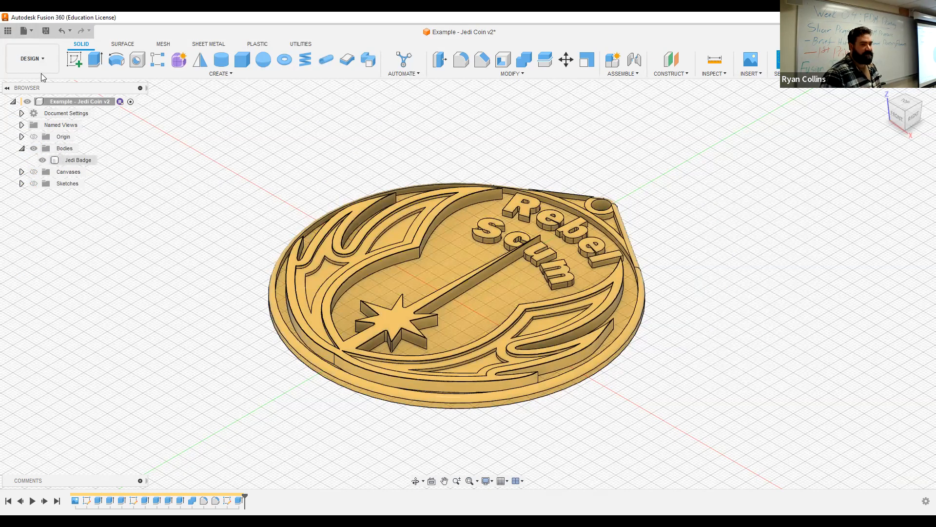
# Step: Export the design to the Downloads folder as an STL file named Example - Jedi Coin v2
pyautogui.click(24, 31)
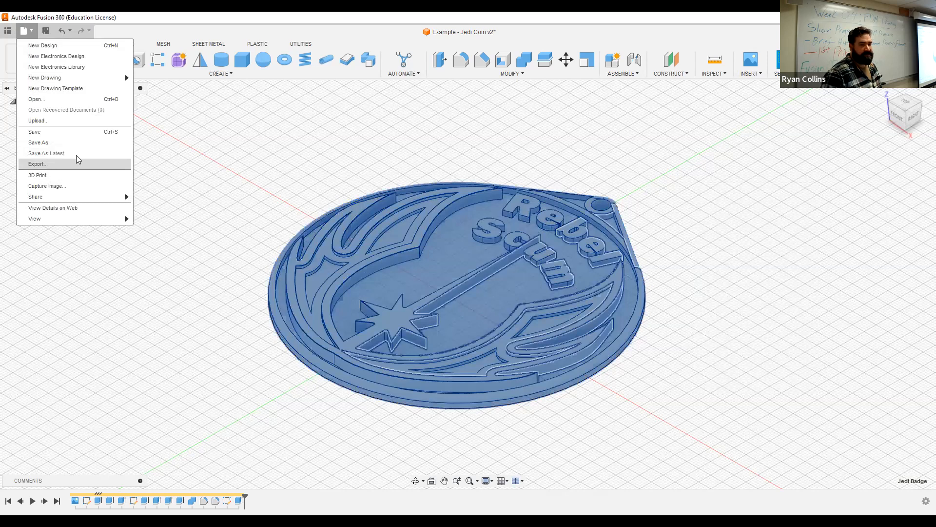
pyautogui.click(77, 162)
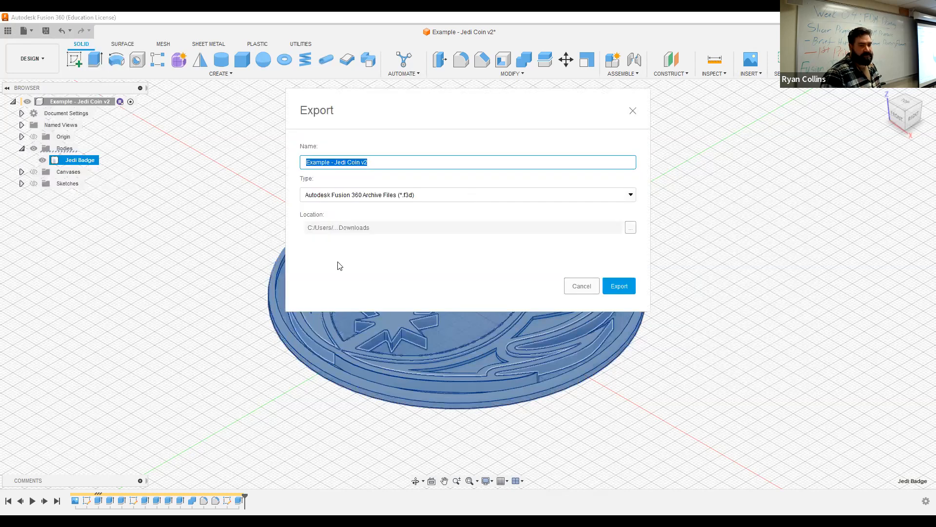
pyautogui.click(341, 195)
pyautogui.click(341, 263)
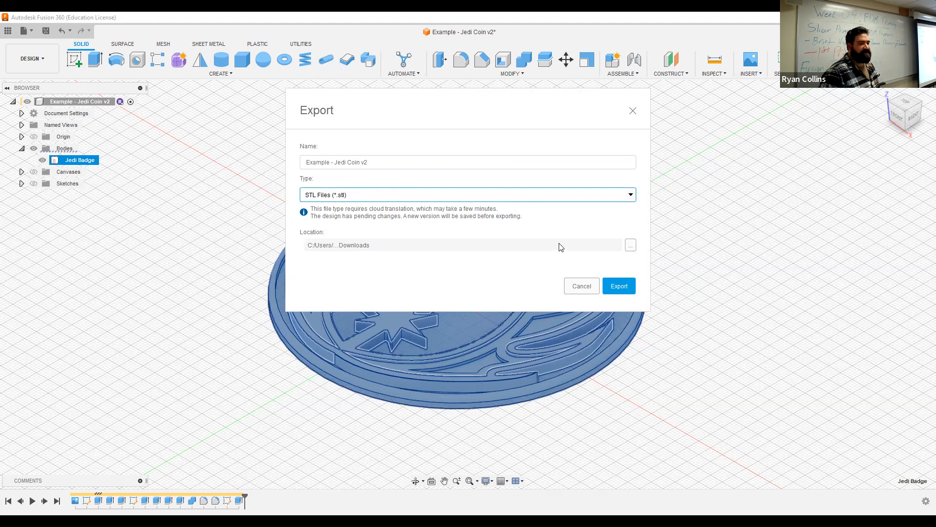
pyautogui.click(627, 292)
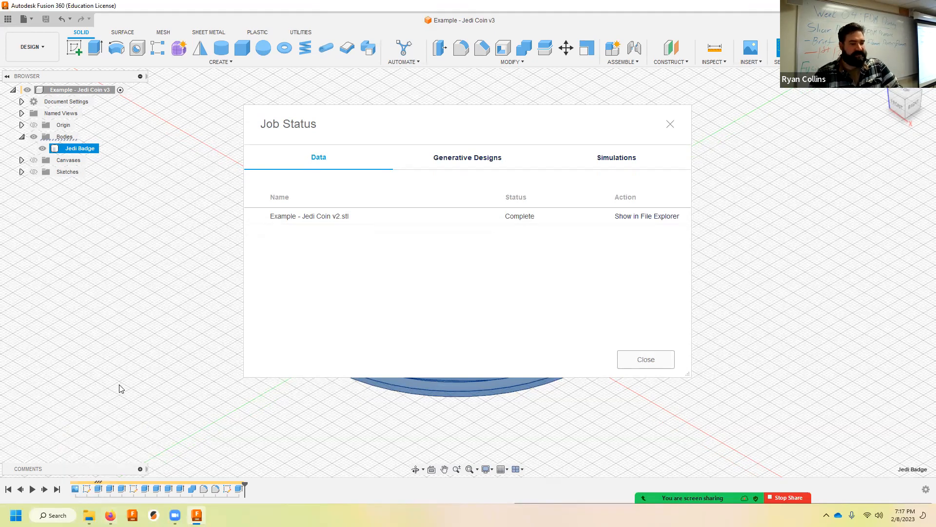
# Step: Switch to Firefox, view the PrusaSlicer download page and return to its Google search results
pyautogui.click(111, 515)
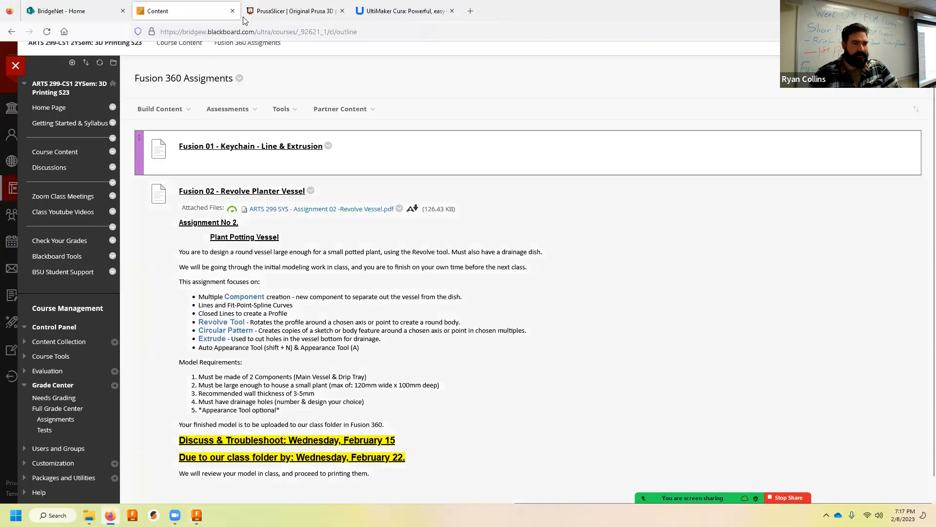
pyautogui.click(266, 8)
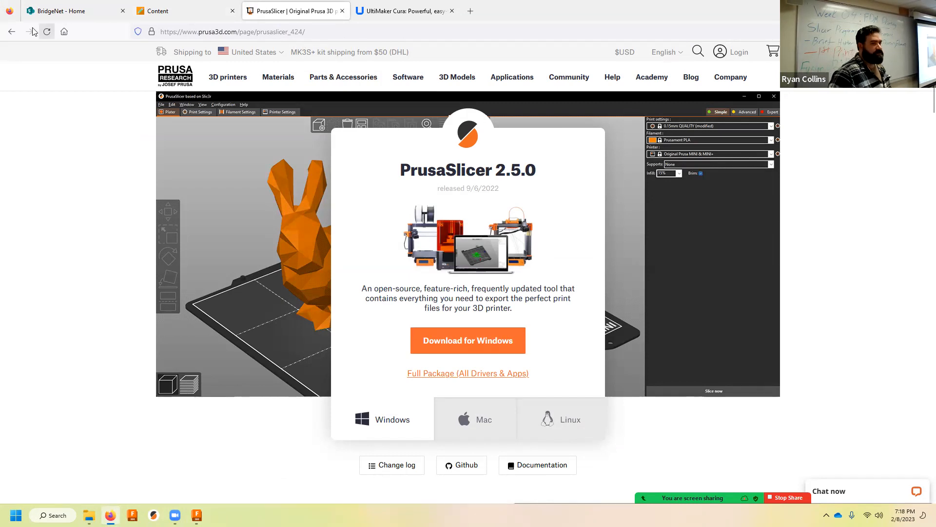
pyautogui.click(12, 31)
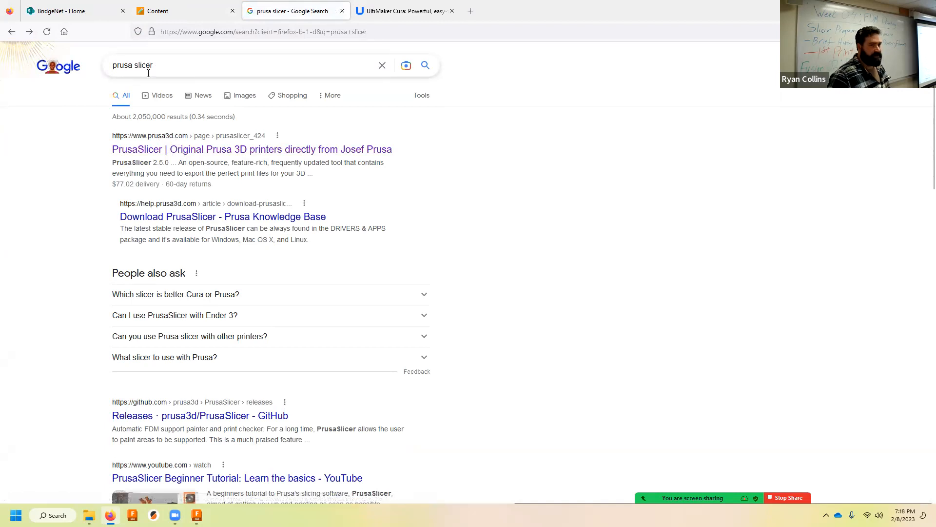
# Step: Reach the UltiMaker Cura page from the "cura slicer" search results, dismiss the cookie notice and look over the page
pyautogui.click(409, 12)
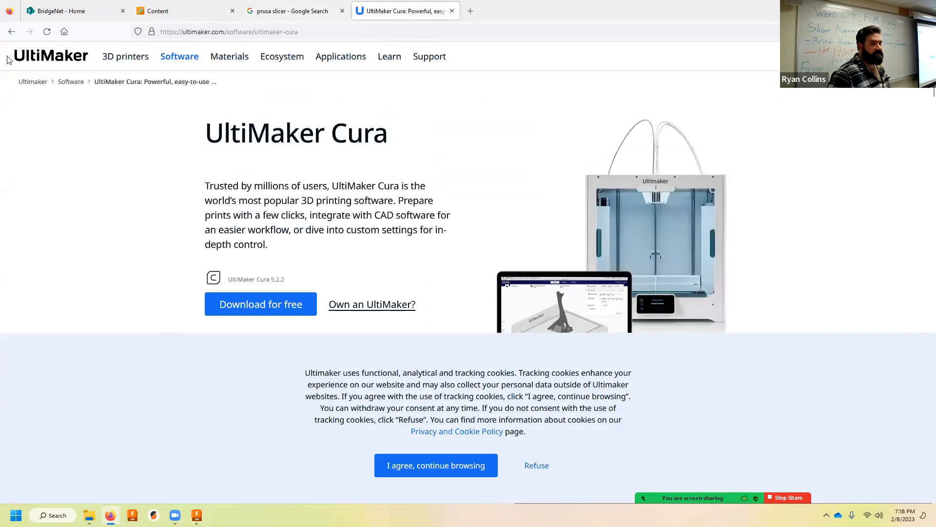
pyautogui.click(12, 31)
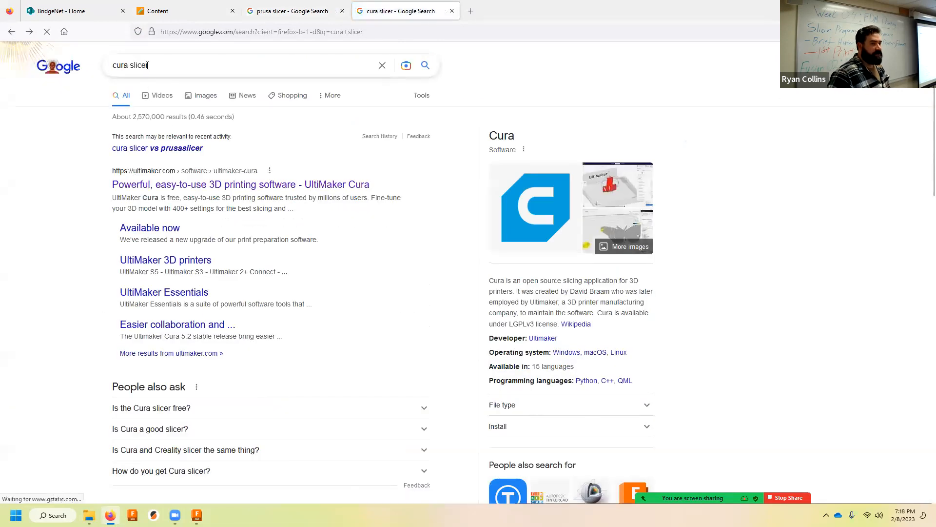
pyautogui.click(269, 188)
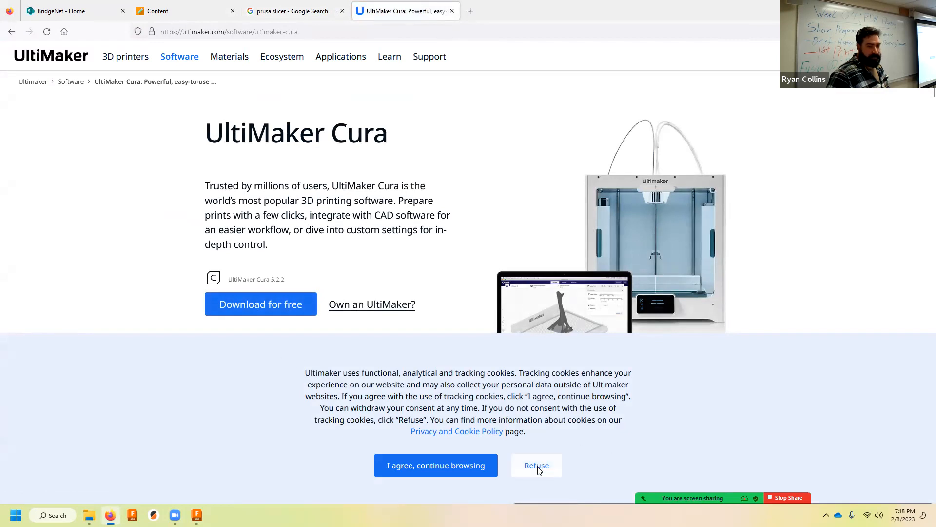
pyautogui.click(485, 474)
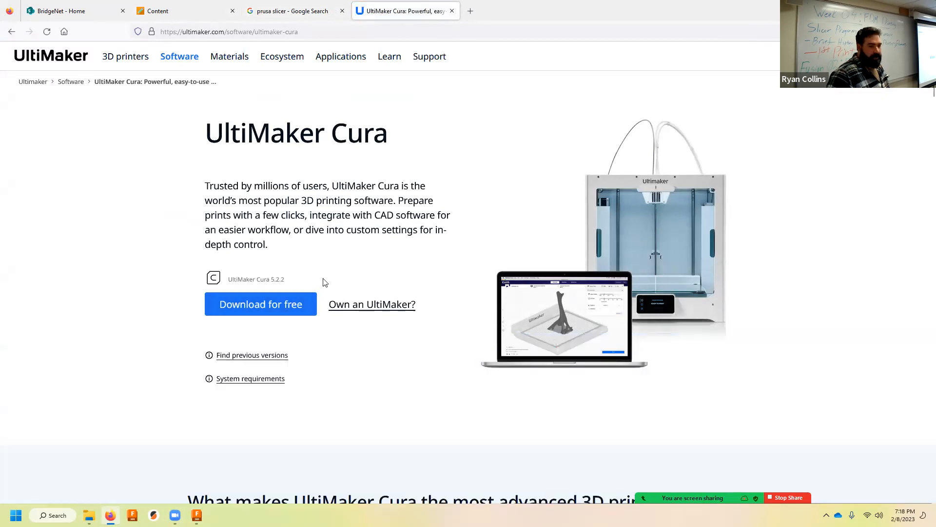
pyautogui.scroll(-3, 439, 385)
pyautogui.scroll(3, 341, 324)
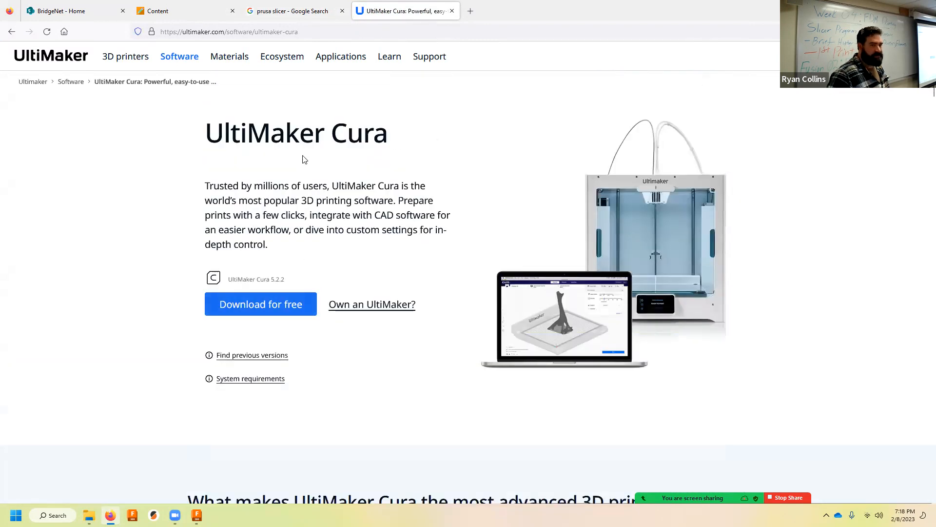
# Step: Reopen the PrusaSlicer page from the "prusa slicer" search results and compare it with the UltiMaker Cura page
pyautogui.click(292, 10)
pyautogui.click(175, 154)
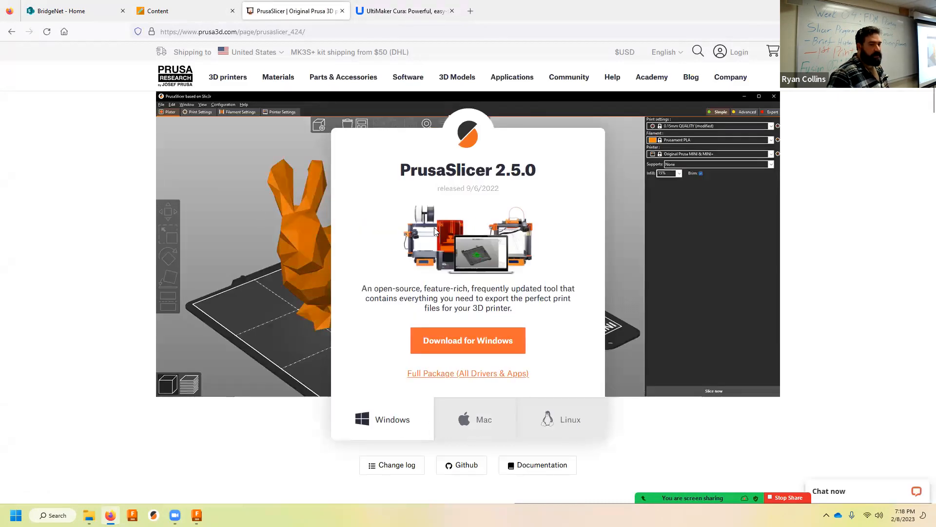
pyautogui.click(383, 6)
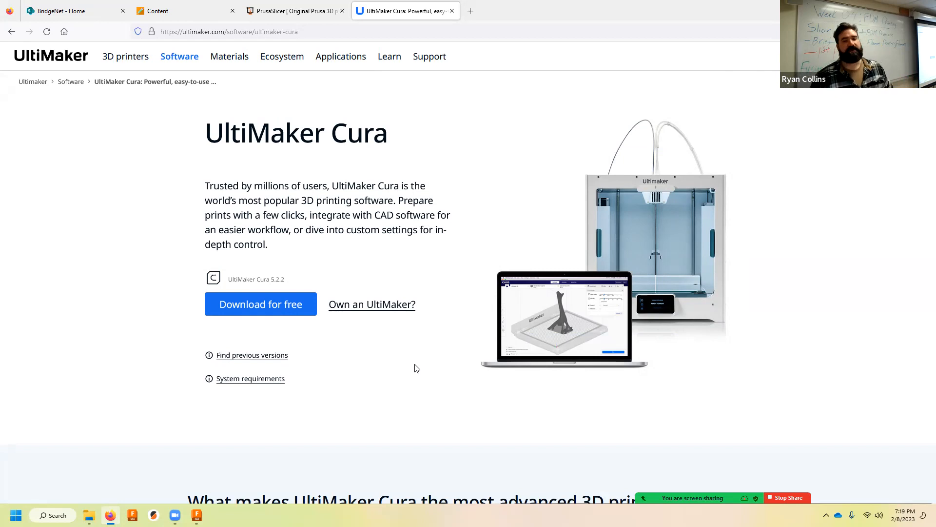
pyautogui.click(292, 11)
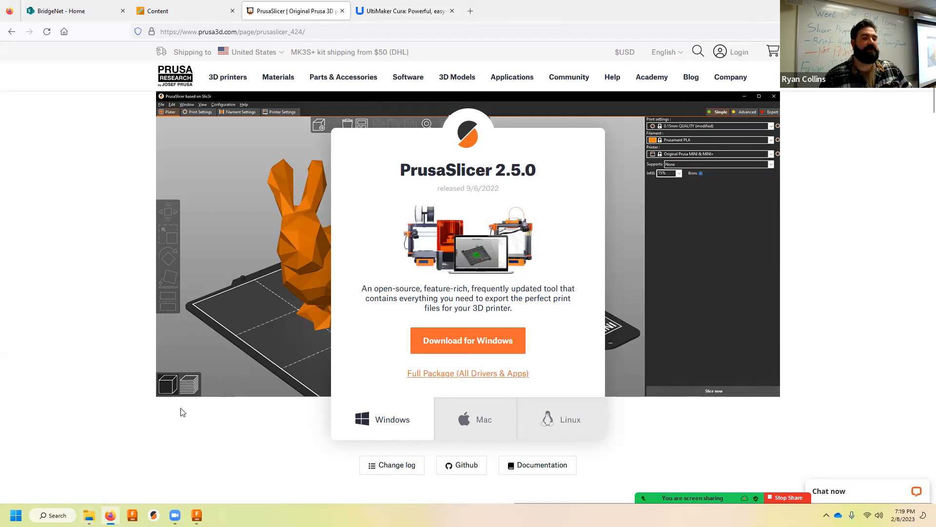
# Step: Start PrusaSlicer and, in its Configuration Wizard, deselect the Prusa MINI 0.4 mm nozzle and select the Original Prusa i3 MK3S & MK3S+ 0.4 mm nozzle
pyautogui.click(153, 515)
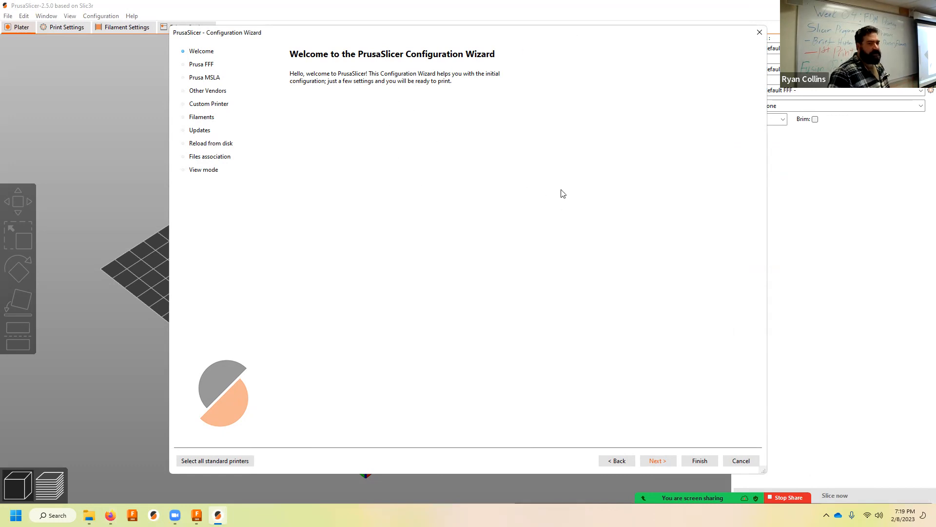
pyautogui.click(658, 461)
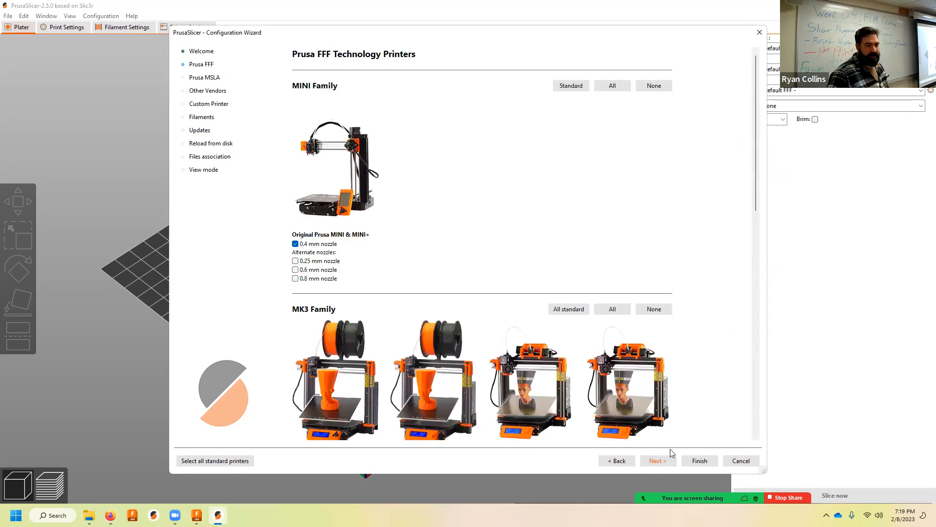
pyautogui.scroll(-9, 493, 194)
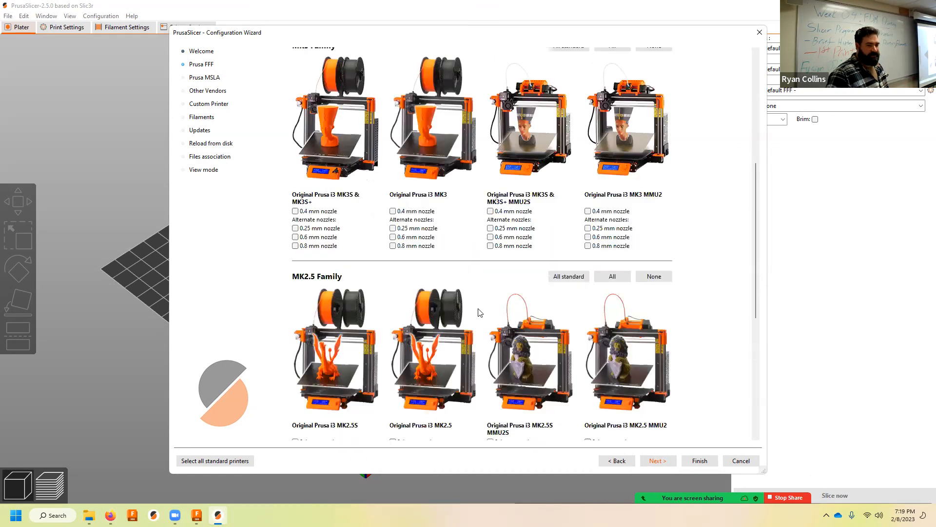
pyautogui.scroll(9, 496, 324)
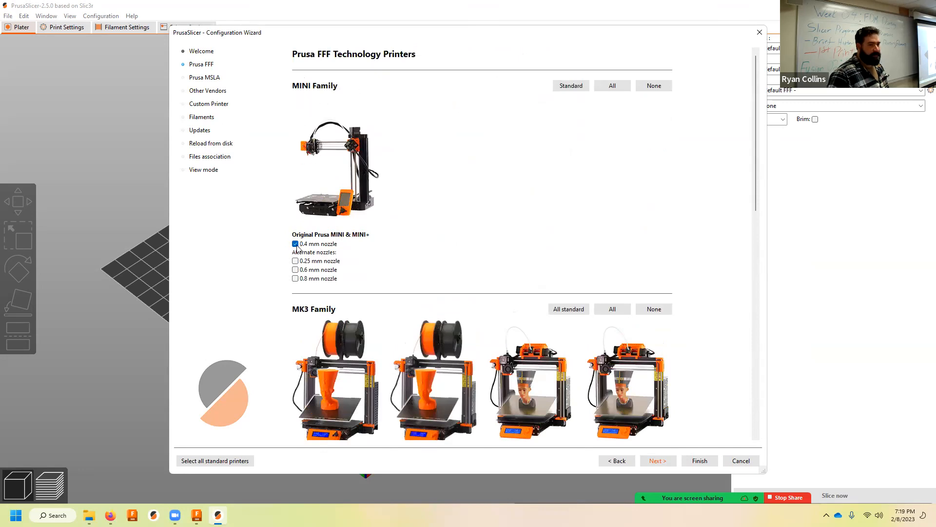
pyautogui.click(296, 245)
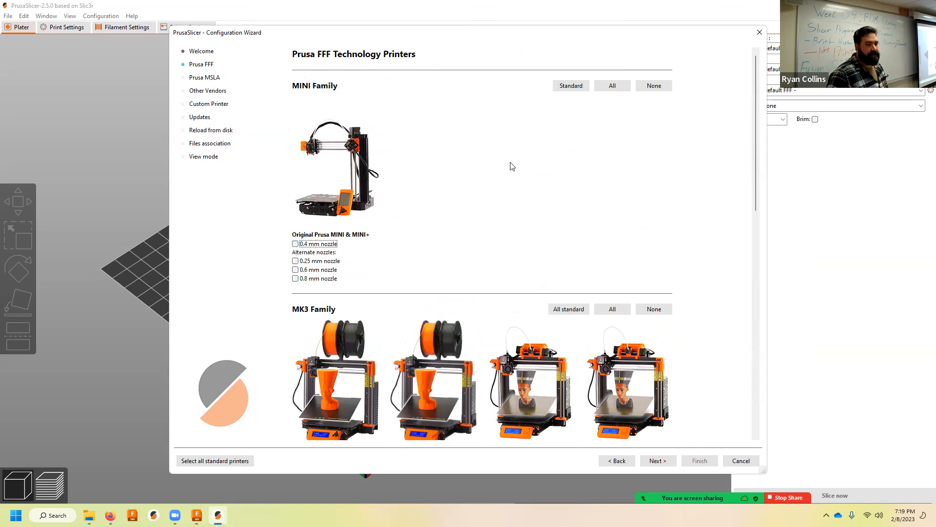
pyautogui.scroll(-5, 510, 165)
pyautogui.scroll(1, 486, 191)
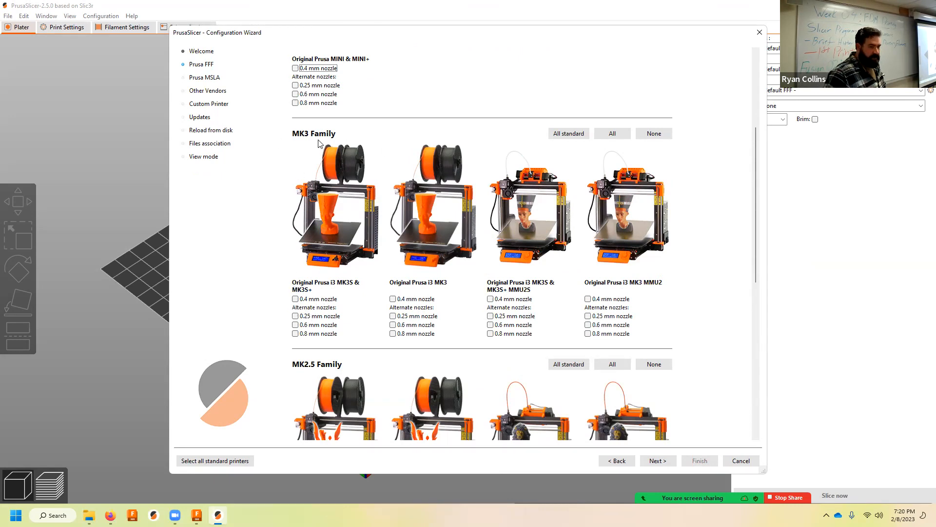
pyautogui.click(295, 299)
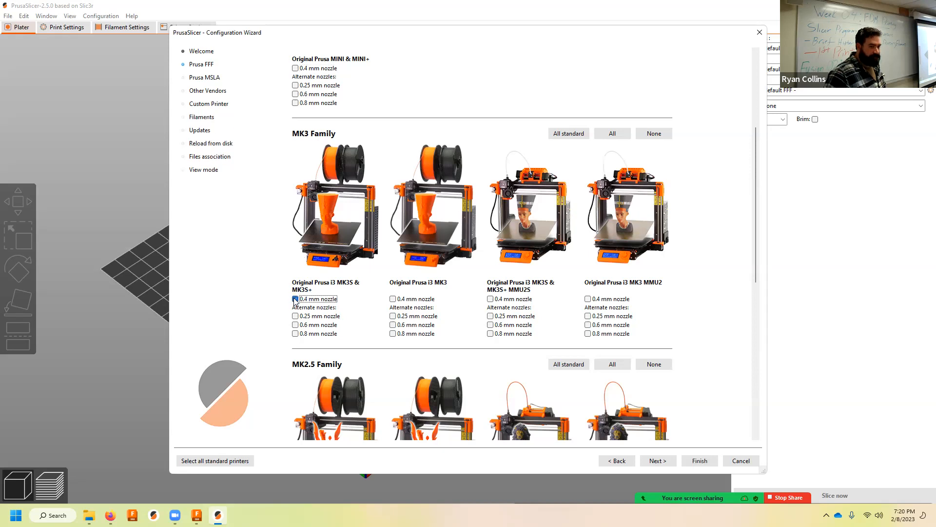
# Step: Advance to the filament profiles selection without choosing any MSLA printer, other vendor or custom printer profile
pyautogui.click(669, 462)
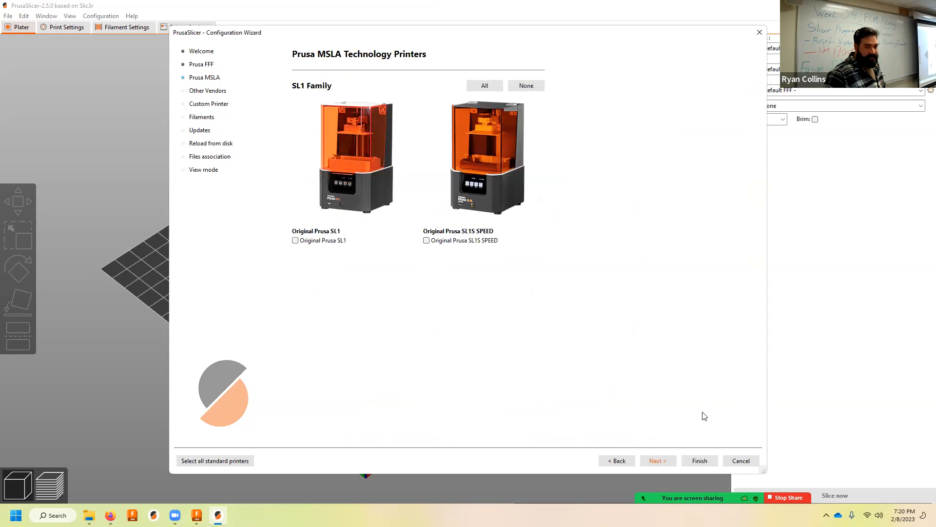
pyautogui.click(670, 464)
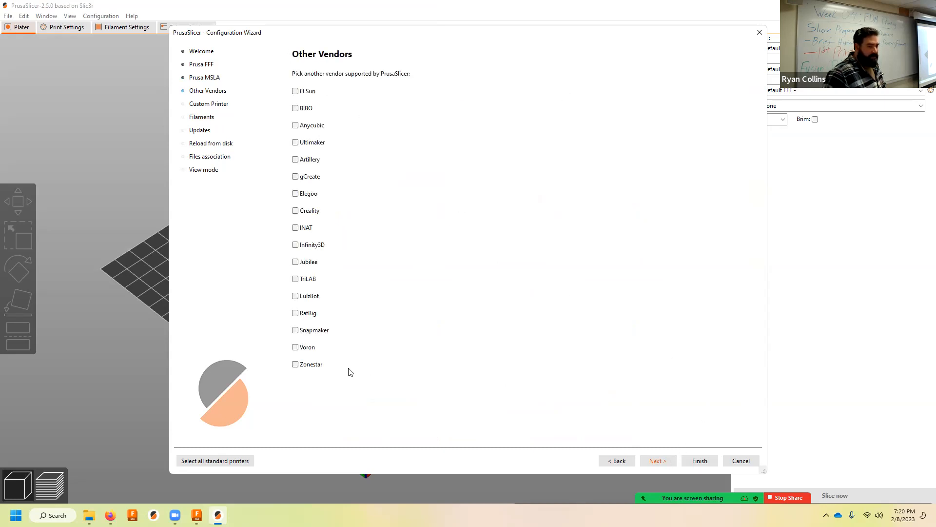
pyautogui.click(662, 464)
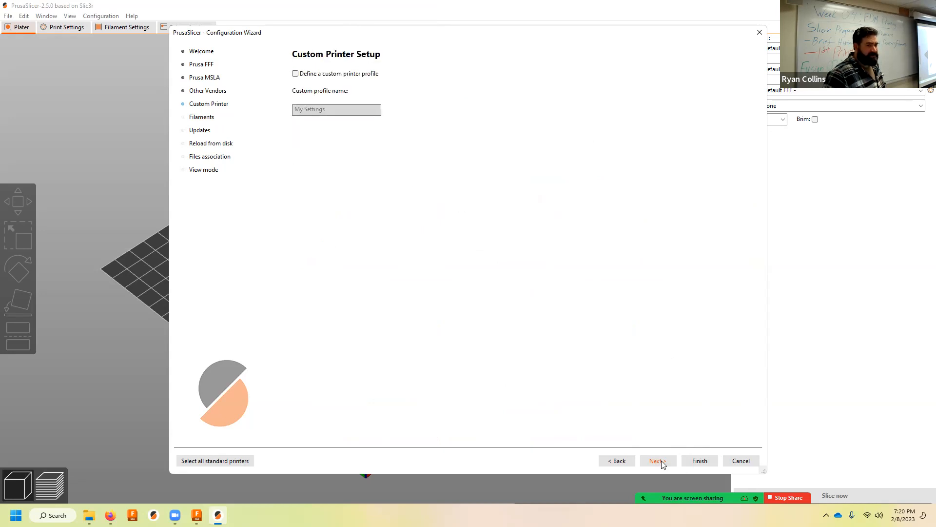
pyautogui.click(662, 463)
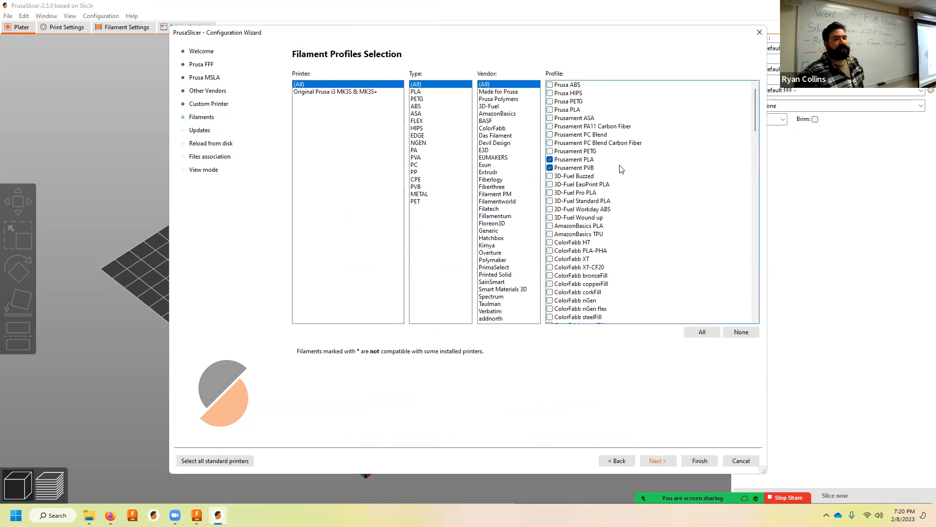
# Step: Clear all filament profiles, enable only Prusa PETG and Prusa PLA, and finish the Configuration Wizard
pyautogui.click(550, 151)
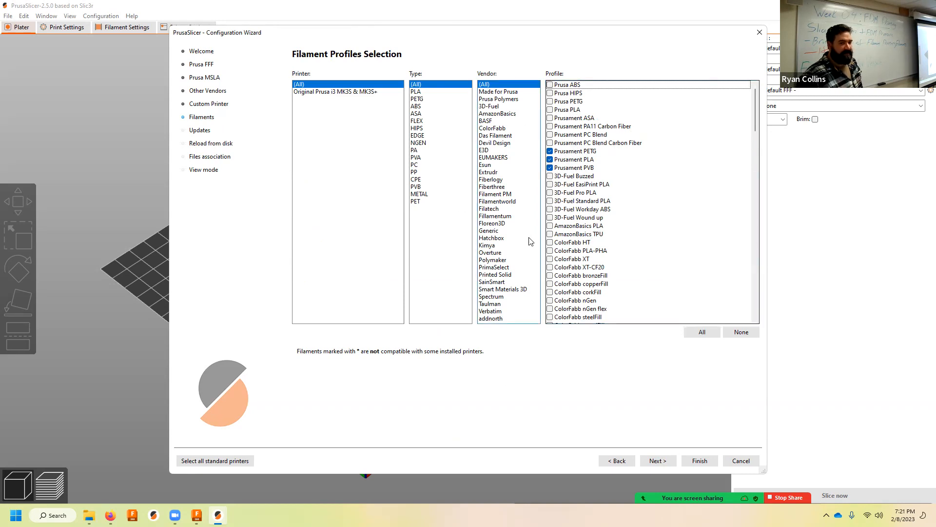
pyautogui.click(698, 336)
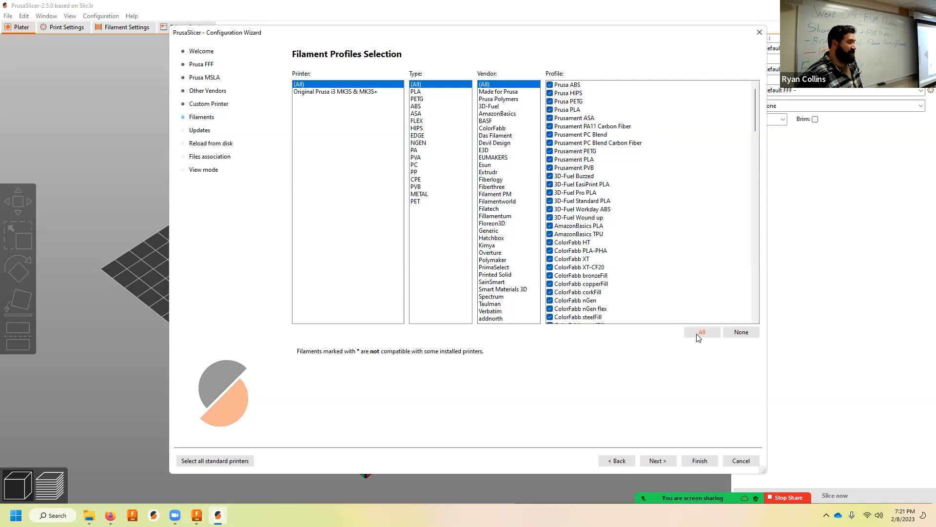
pyautogui.click(739, 333)
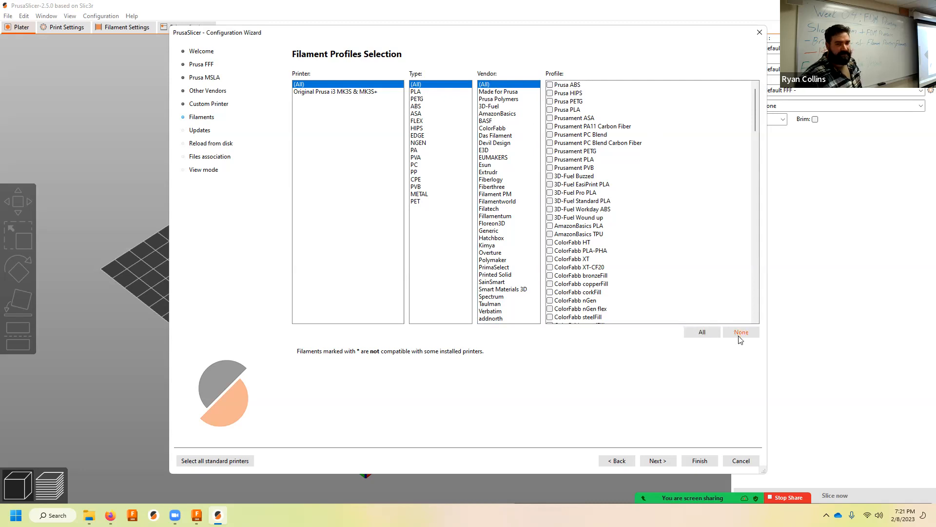
pyautogui.click(550, 102)
pyautogui.click(550, 109)
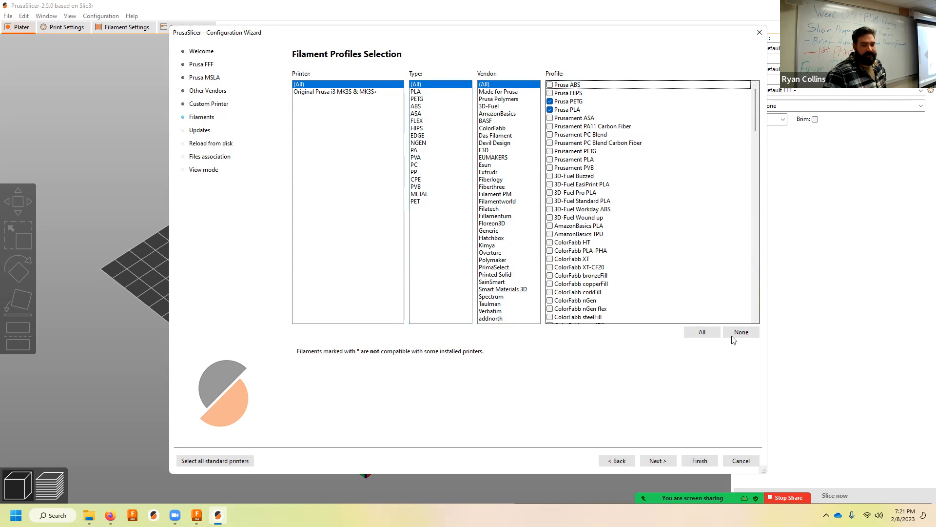
pyautogui.click(700, 461)
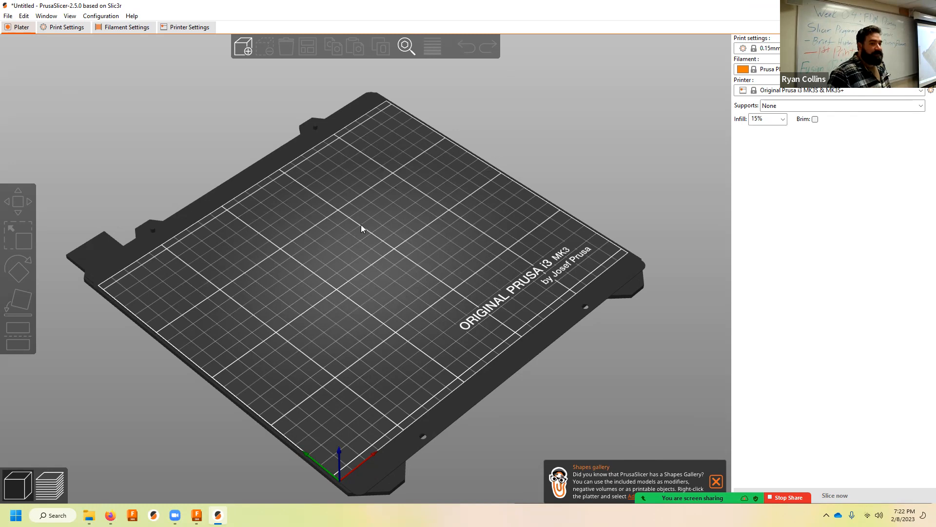
# Step: Find the Jedi Badge STL in the Downloads folder and place it on the PrusaSlicer print bed
pyautogui.click(8, 16)
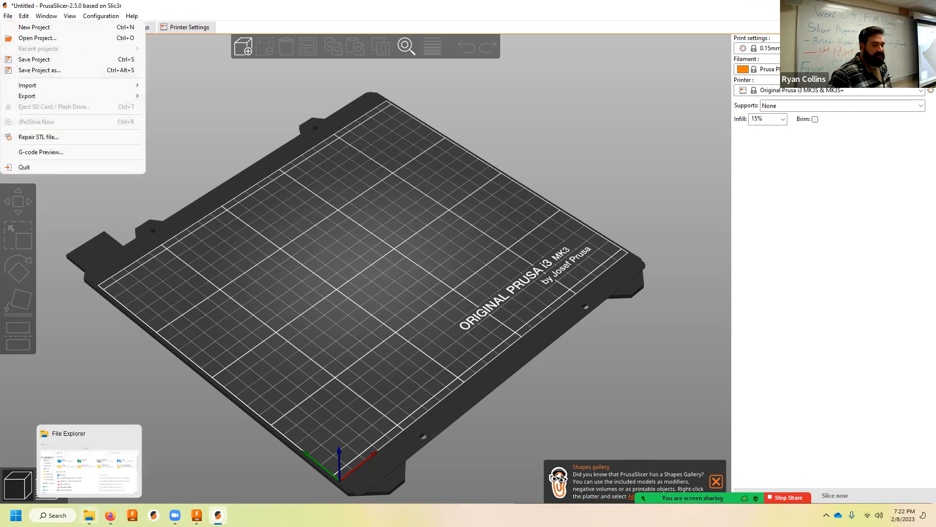
pyautogui.click(89, 515)
pyautogui.click(163, 163)
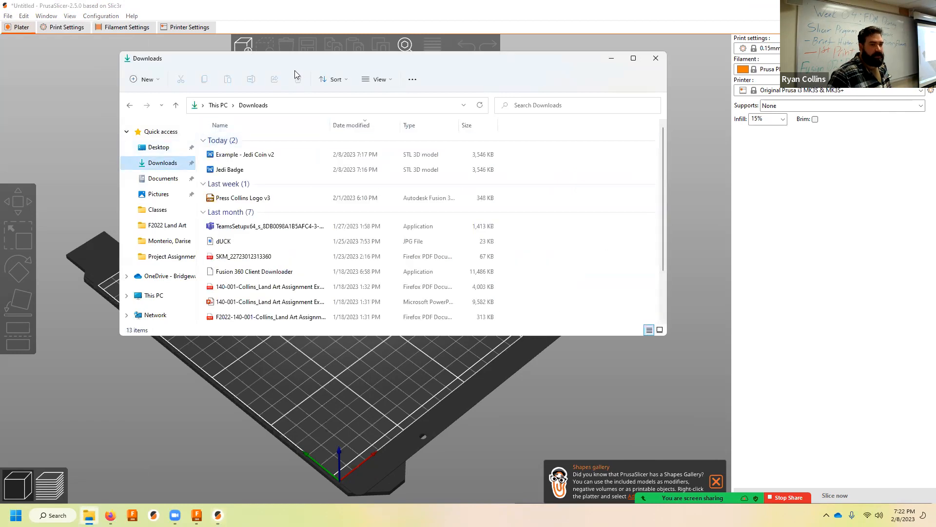
pyautogui.moveTo(301, 60); pyautogui.dragTo(500, 69)
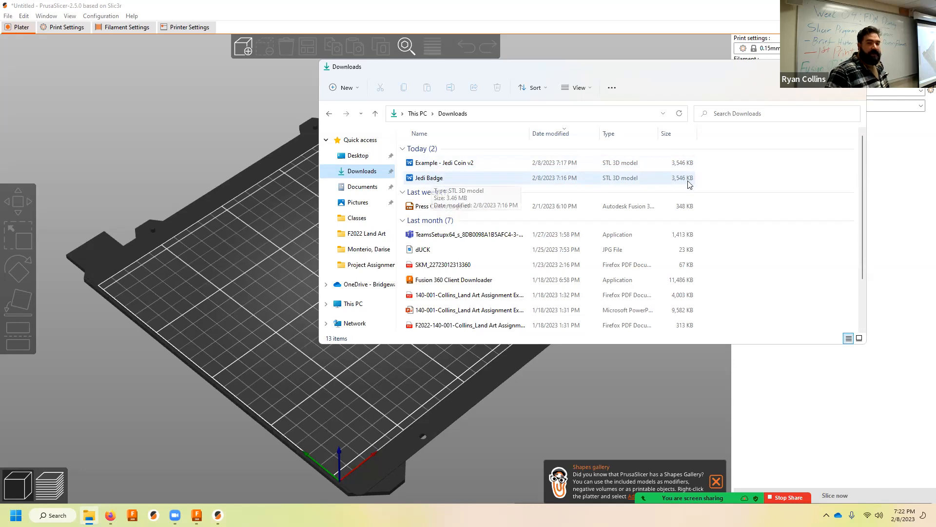
pyautogui.click(419, 181)
pyautogui.moveTo(420, 180); pyautogui.dragTo(231, 227)
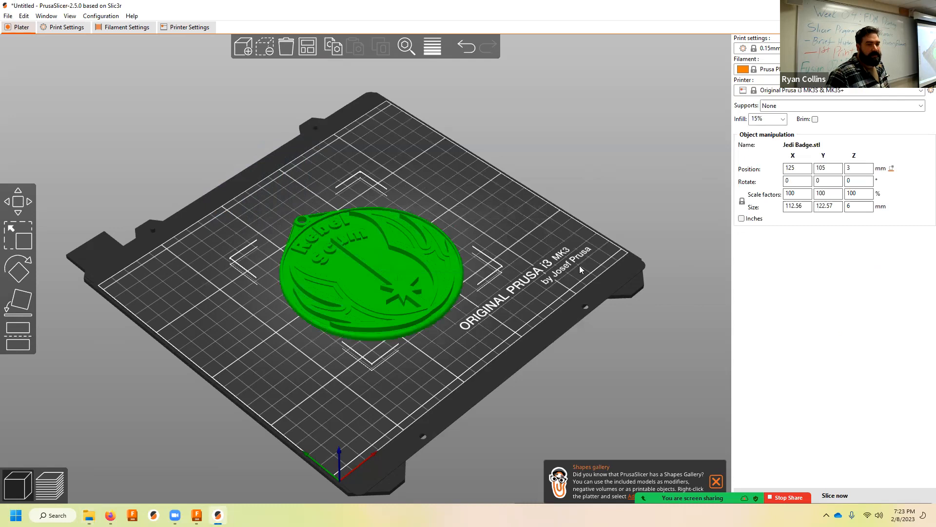
pyautogui.moveTo(573, 269); pyautogui.dragTo(535, 268)
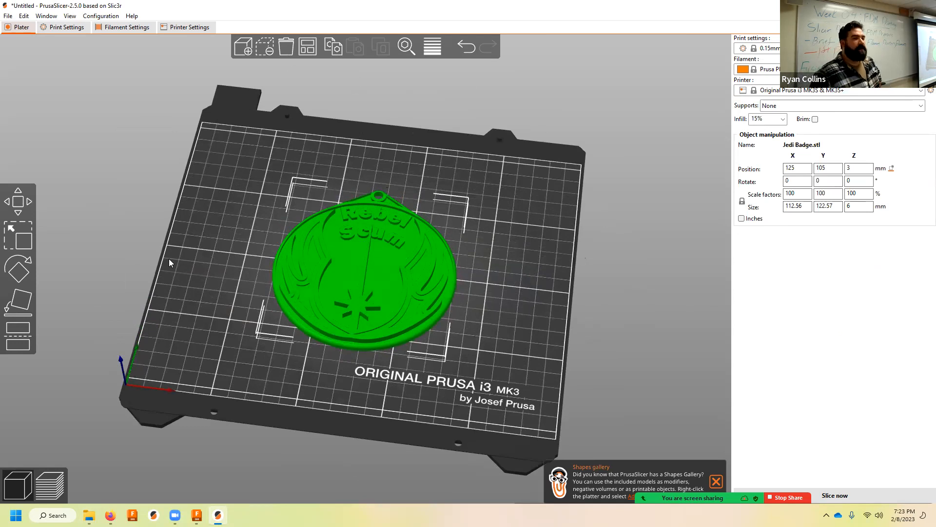
pyautogui.moveTo(218, 230); pyautogui.dragTo(390, 276)
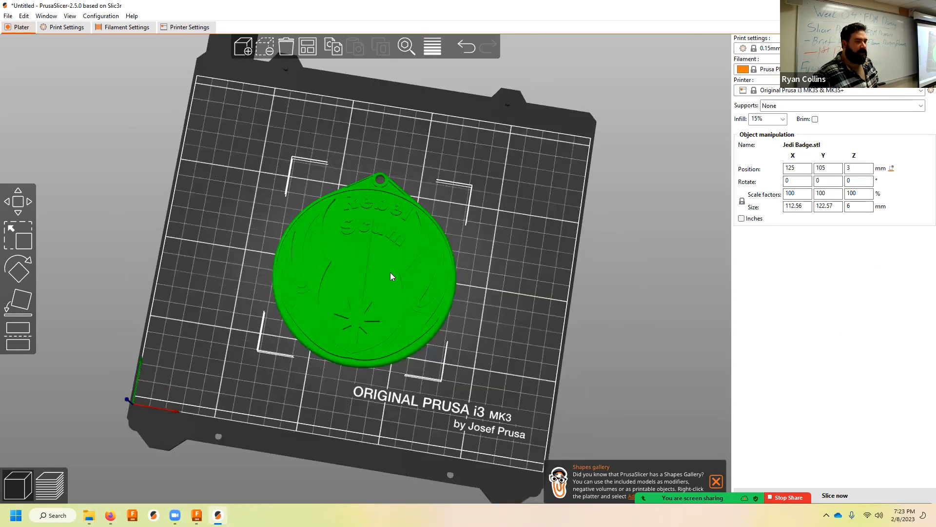
pyautogui.click(244, 47)
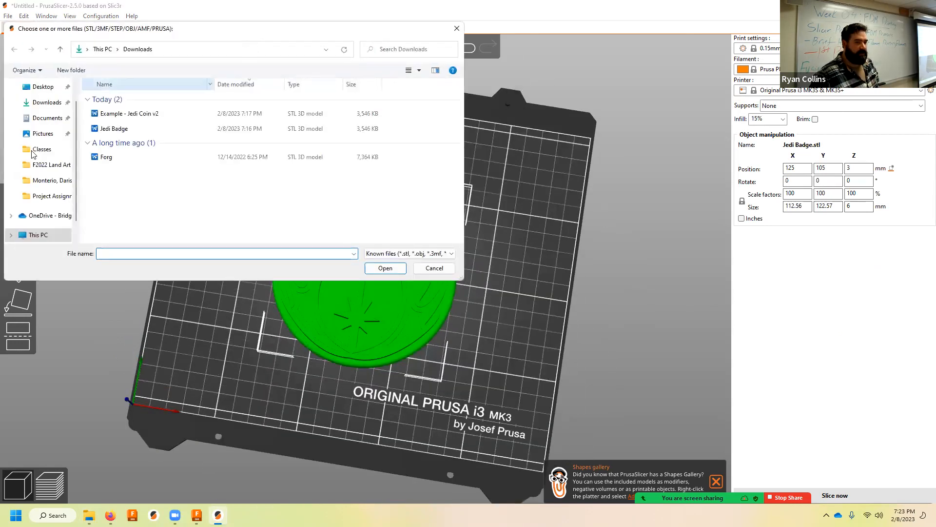
pyautogui.click(434, 268)
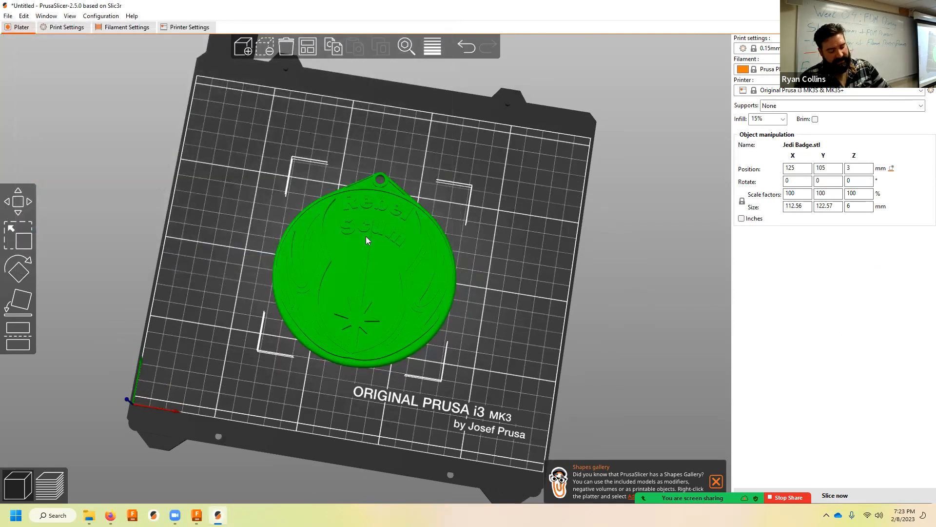
# Step: Copy and paste the Jedi Badge to make a second one, and auto-arrange both on the print bed
pyautogui.click(366, 236)
pyautogui.hotkey('ctrl', 'c')
pyautogui.hotkey('ctrl', 'v')
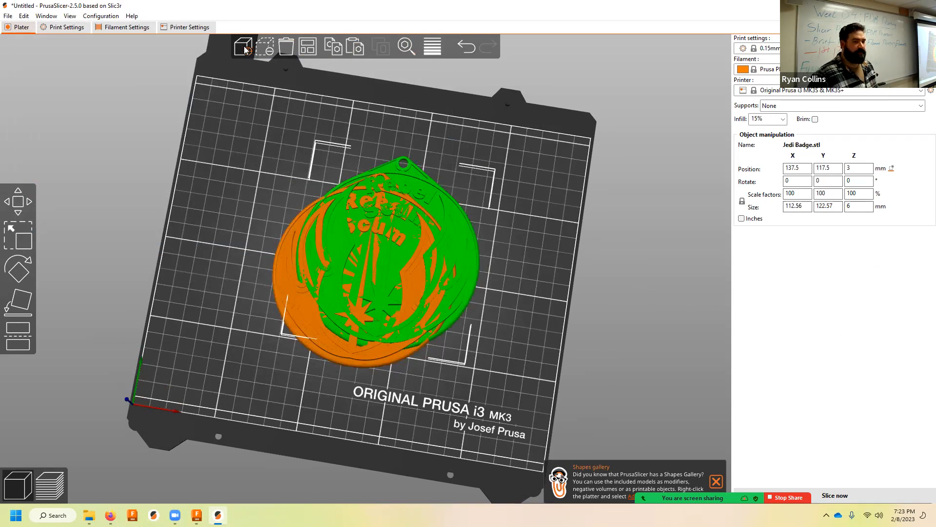
pyautogui.click(307, 47)
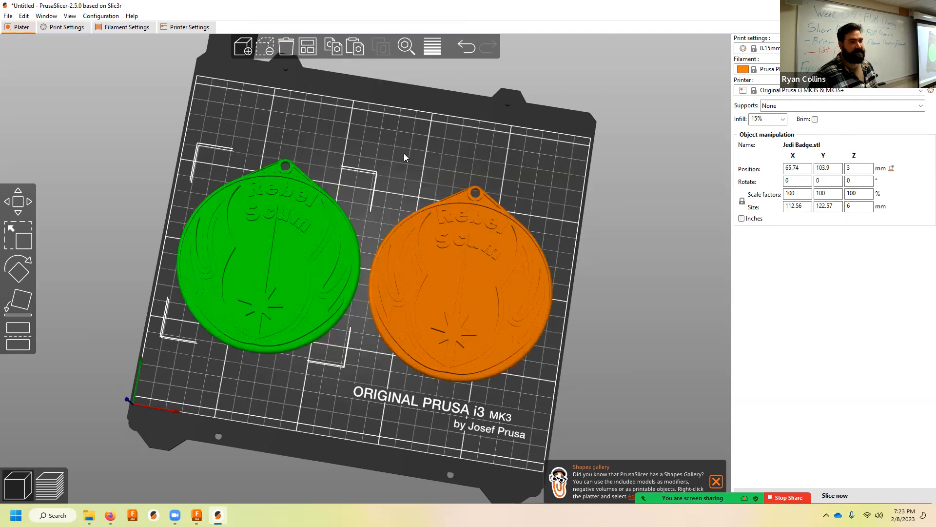
# Step: Manually reposition the two badges, one towards the bed's front-left and the other towards its back-right
pyautogui.moveTo(454, 258); pyautogui.dragTo(442, 181)
pyautogui.moveTo(311, 243); pyautogui.dragTo(307, 281)
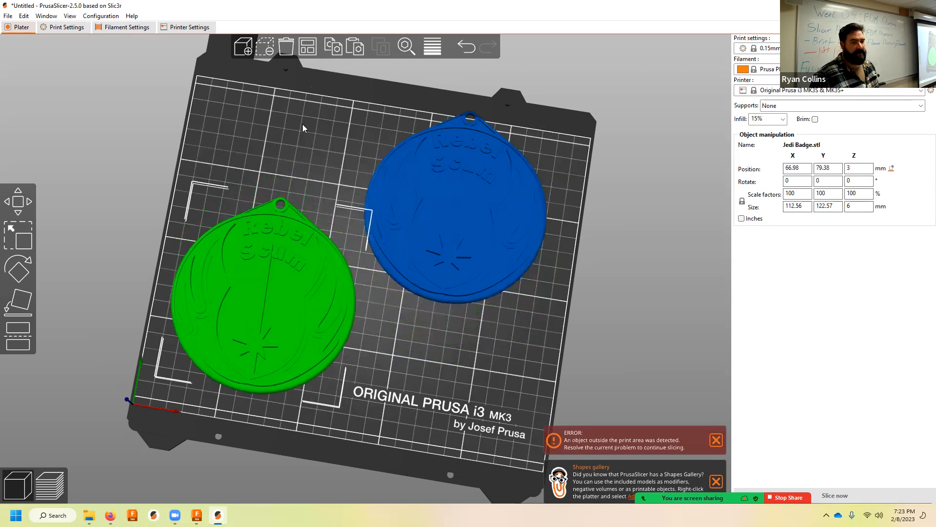
pyautogui.moveTo(479, 182); pyautogui.dragTo(527, 129)
pyautogui.moveTo(502, 183); pyautogui.dragTo(478, 212)
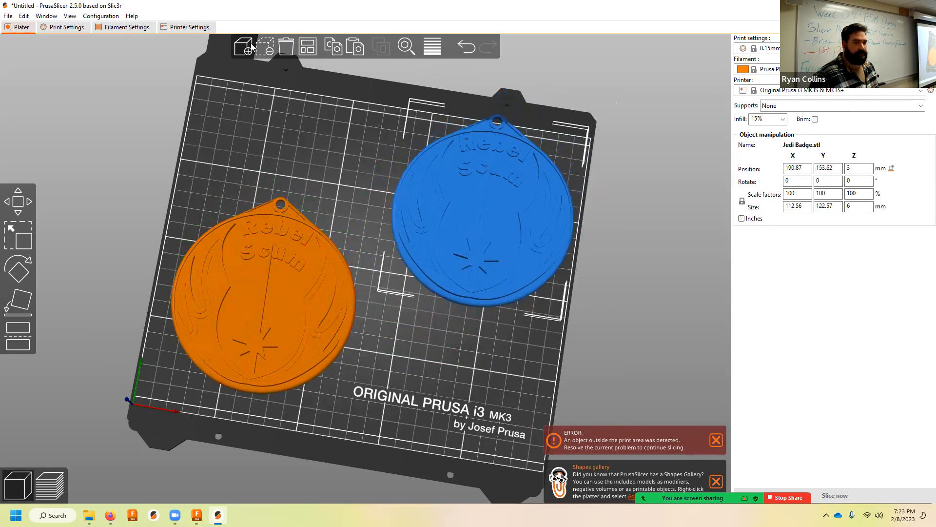
# Step: Delete all objects from the print bed and import a single Jedi Badge STL from the Downloads folder
pyautogui.click(283, 52)
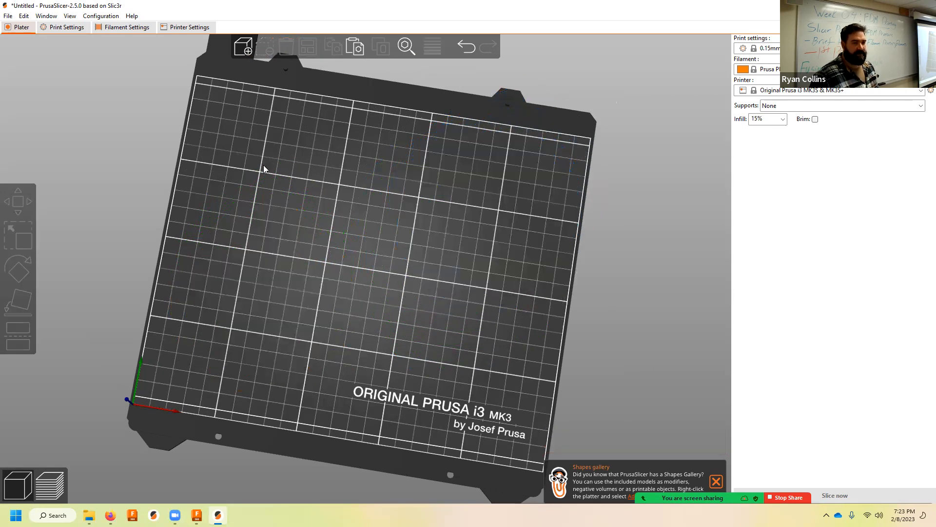
pyautogui.click(244, 47)
pyautogui.click(105, 130)
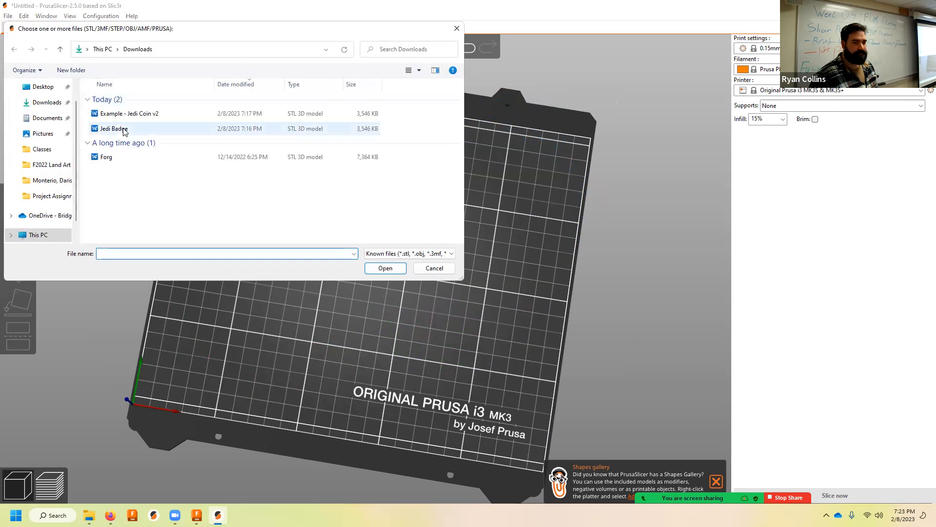
pyautogui.click(381, 268)
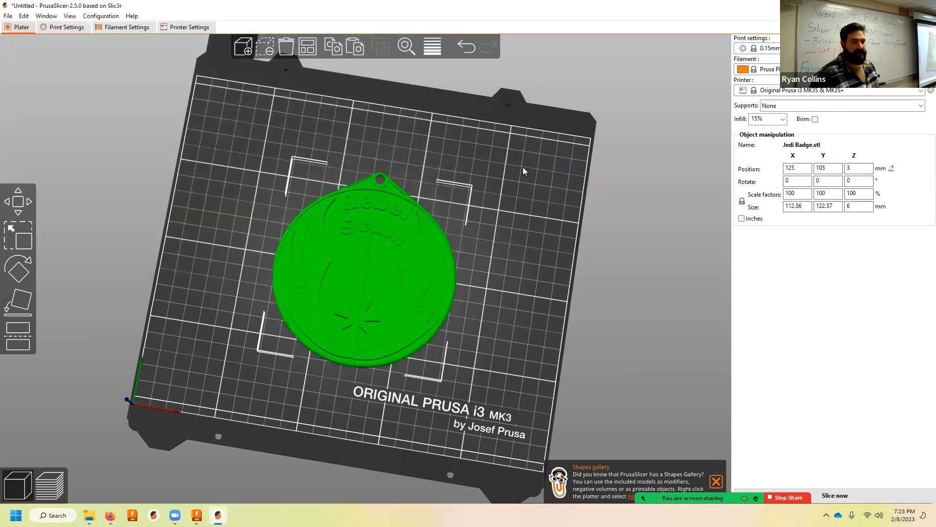
pyautogui.moveTo(511, 287); pyautogui.dragTo(515, 251)
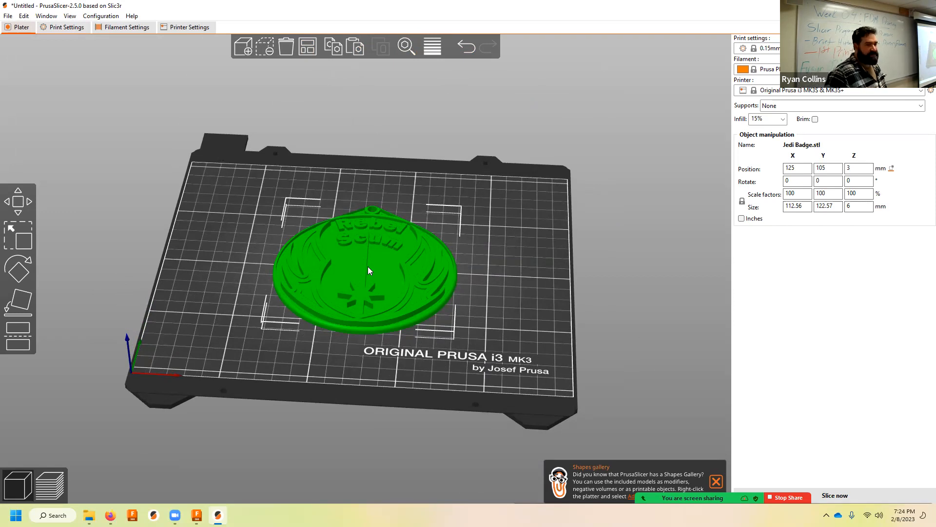
pyautogui.click(18, 269)
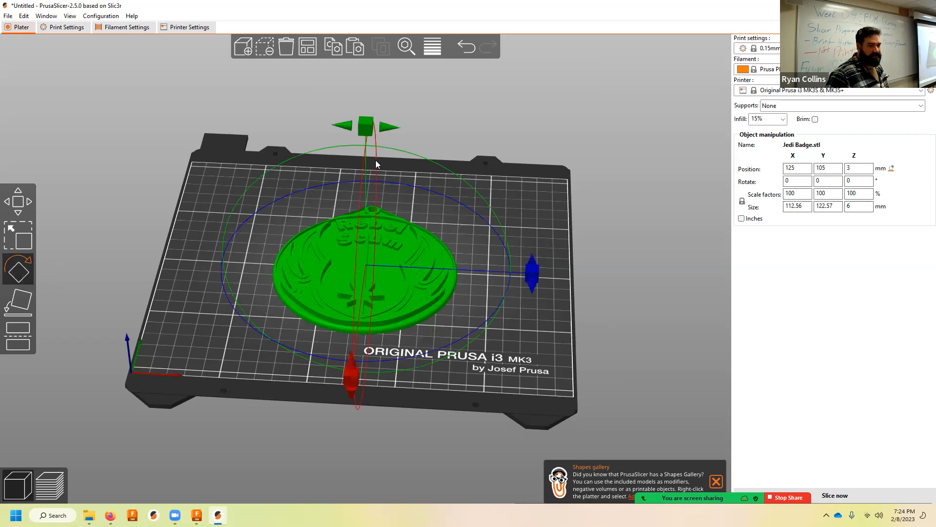
pyautogui.click(118, 222)
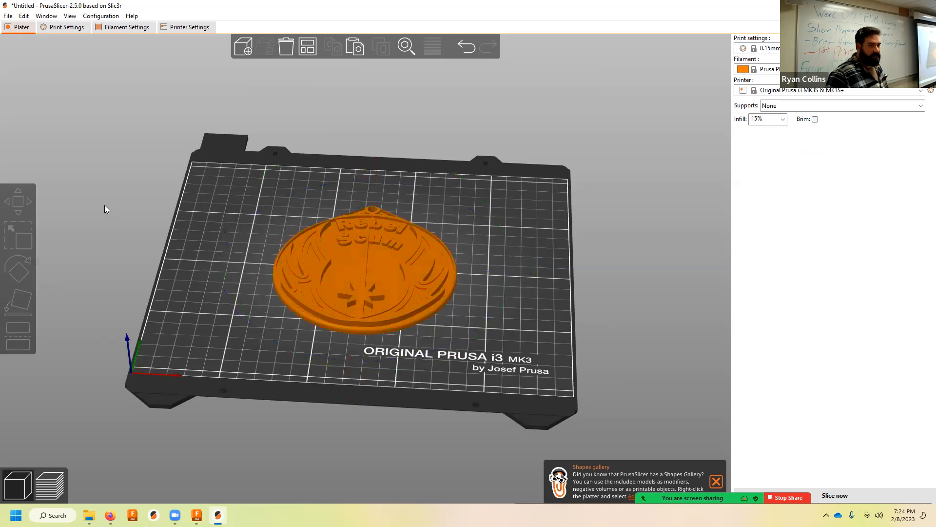
pyautogui.click(351, 242)
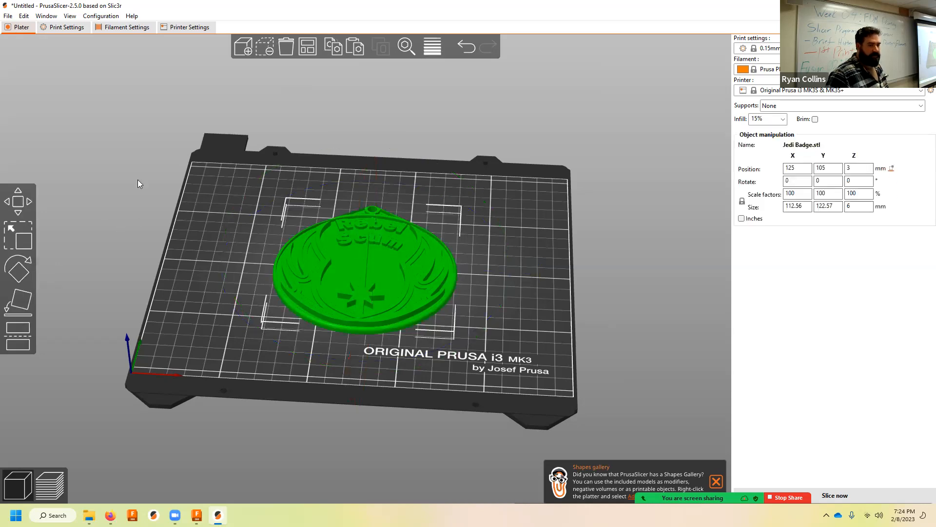
# Step: Move the Jedi Badge off-centre on the print bed and auto-arrange it back to the bed's centre
pyautogui.click(18, 201)
pyautogui.moveTo(355, 278); pyautogui.dragTo(412, 266)
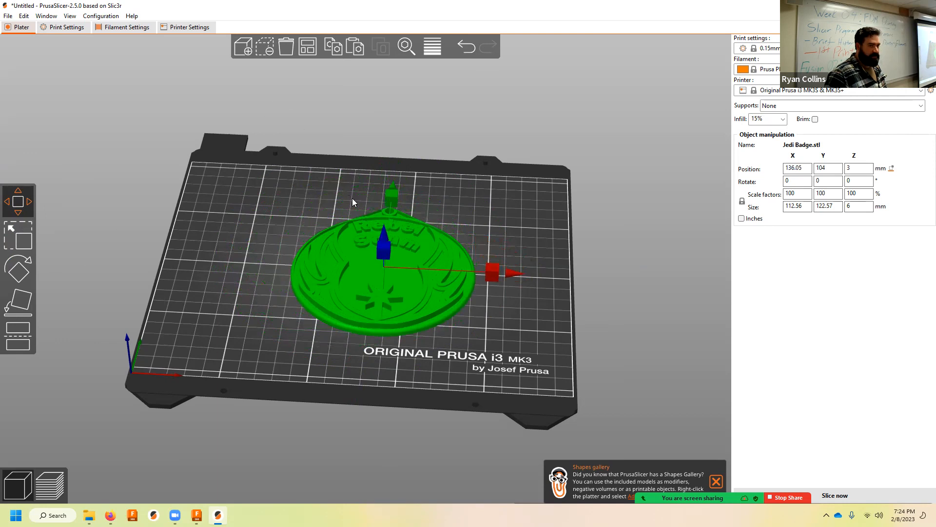
pyautogui.click(307, 48)
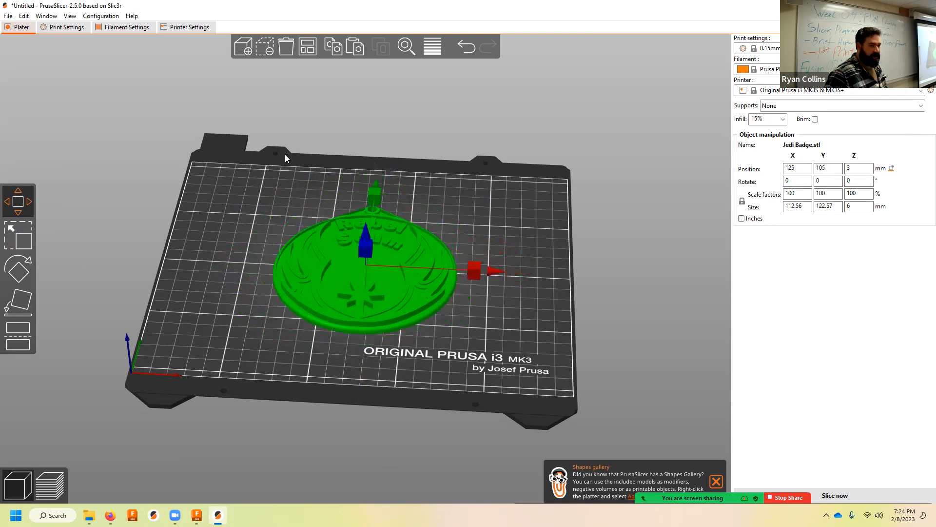
# Step: Scale the Jedi Badge uniformly to 50% and reset it to its original scale
pyautogui.click(18, 238)
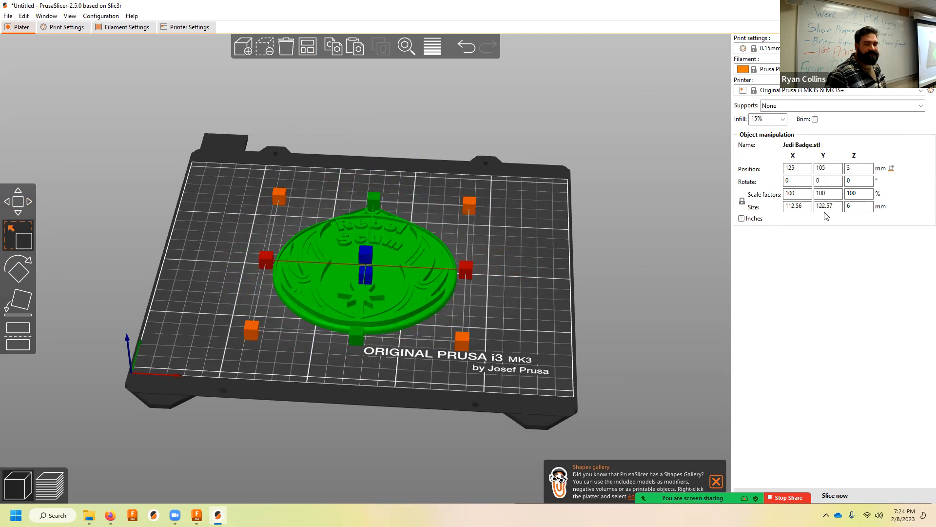
pyautogui.click(799, 194)
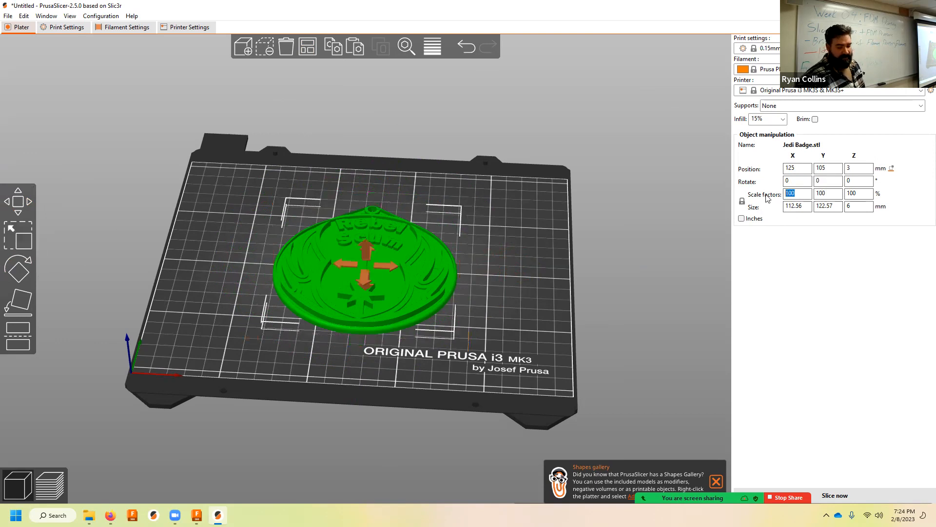
pyautogui.write('50')
pyautogui.press('Return')
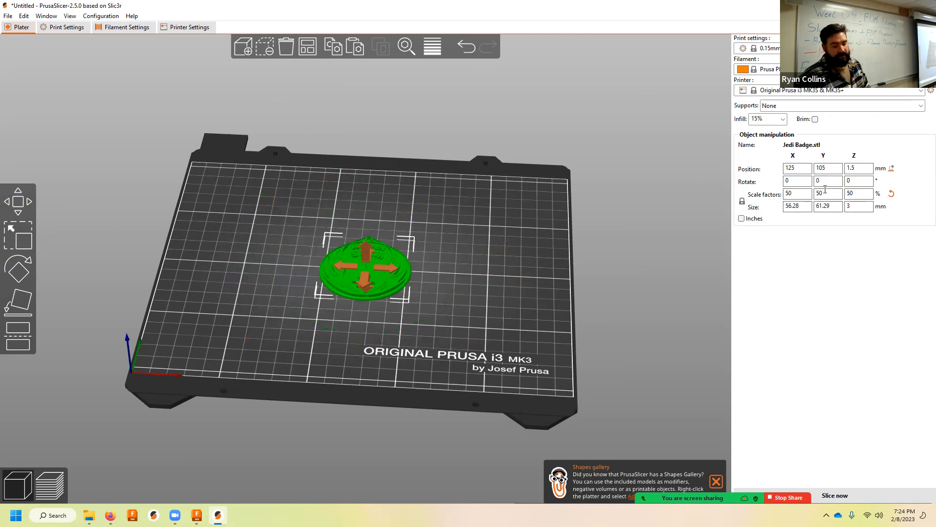
pyautogui.click(892, 194)
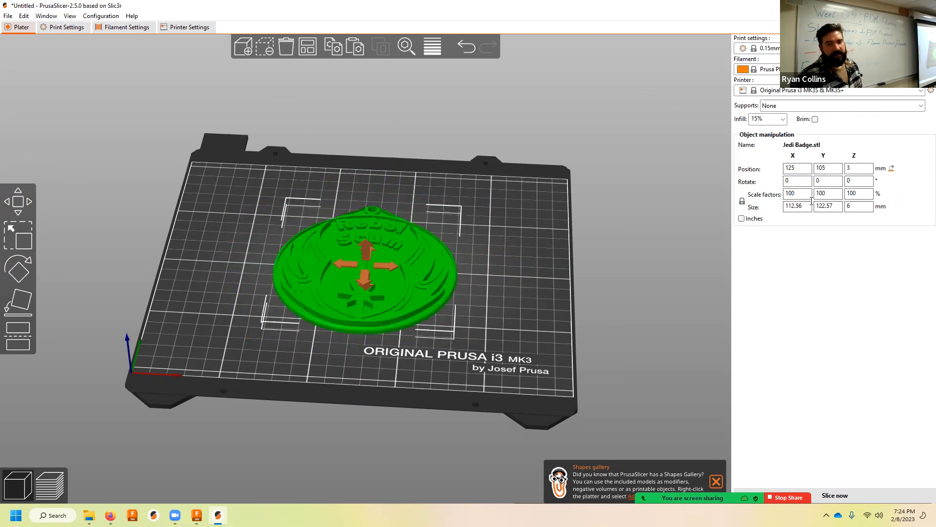
# Step: Enlarge the Jedi Badge uniformly to 200% and restore its original scale
pyautogui.doubleClick(793, 193)
pyautogui.write('200')
pyautogui.press('Return')
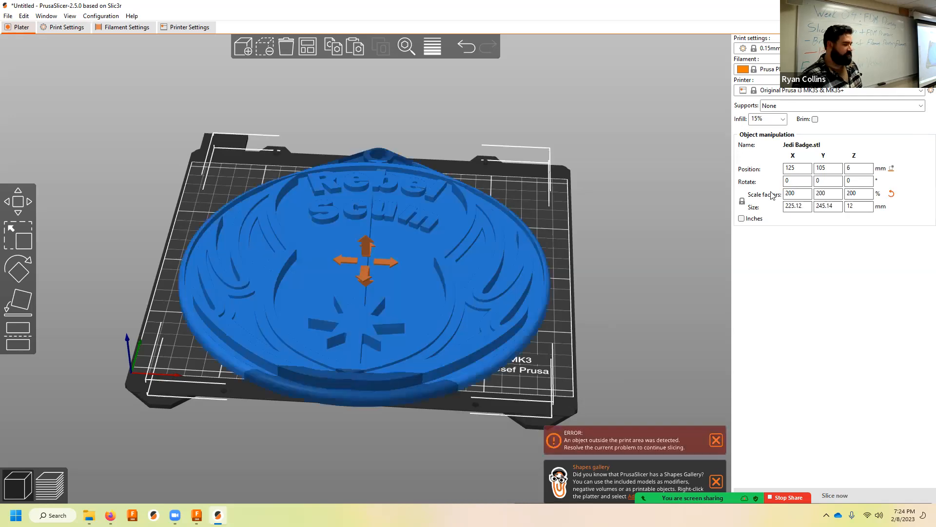
pyautogui.click(892, 193)
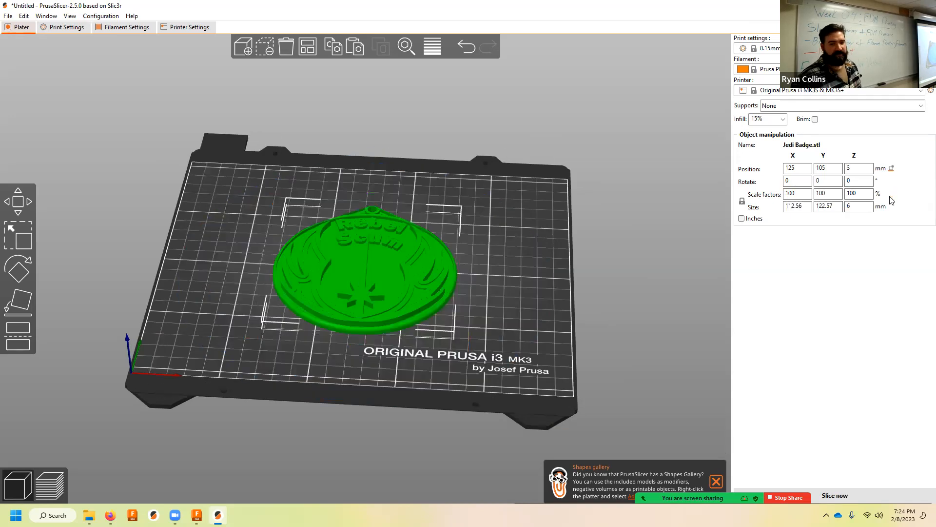
# Step: Rotate the Jedi Badge freehand about its Y axis so it stands steeply tilted over the bed
pyautogui.moveTo(514, 242); pyautogui.dragTo(516, 240)
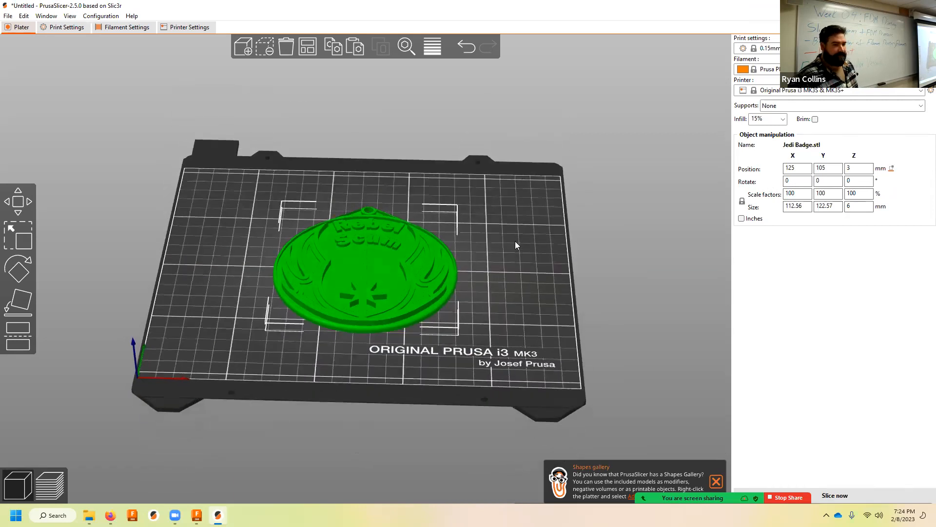
pyautogui.click(19, 267)
pyautogui.moveTo(359, 126); pyautogui.dragTo(540, 208)
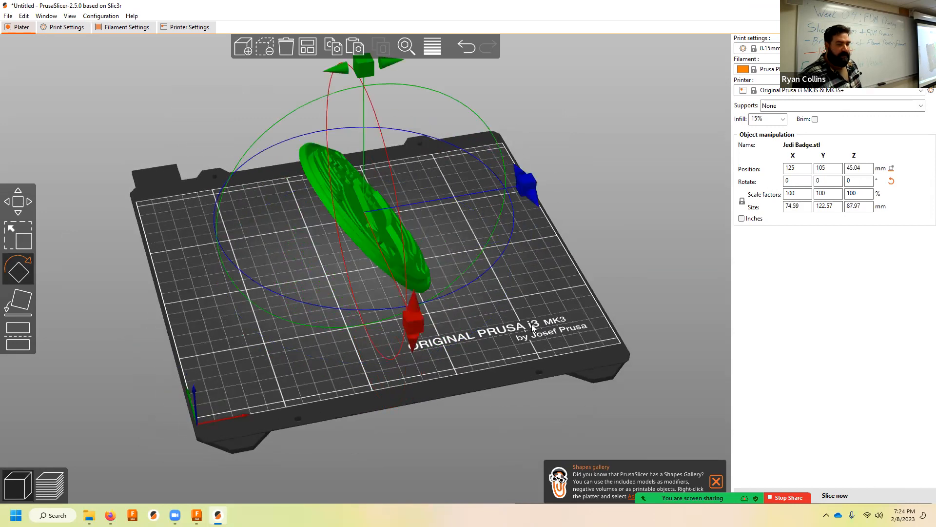
pyautogui.press('3')
pyautogui.moveTo(590, 247); pyautogui.dragTo(562, 321)
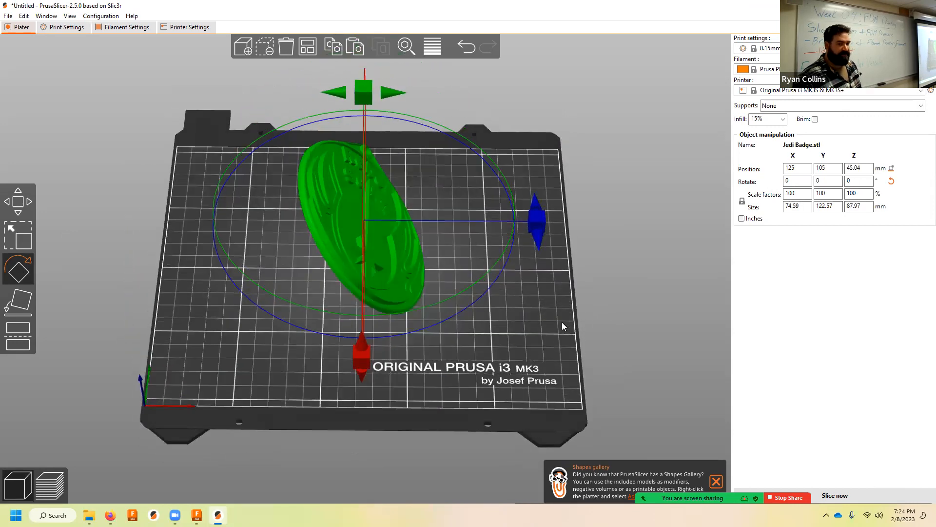
pyautogui.click(570, 302)
# Step: Use Place on face to lay the tilted badge on the bed with its embossed front facing down
pyautogui.click(374, 198)
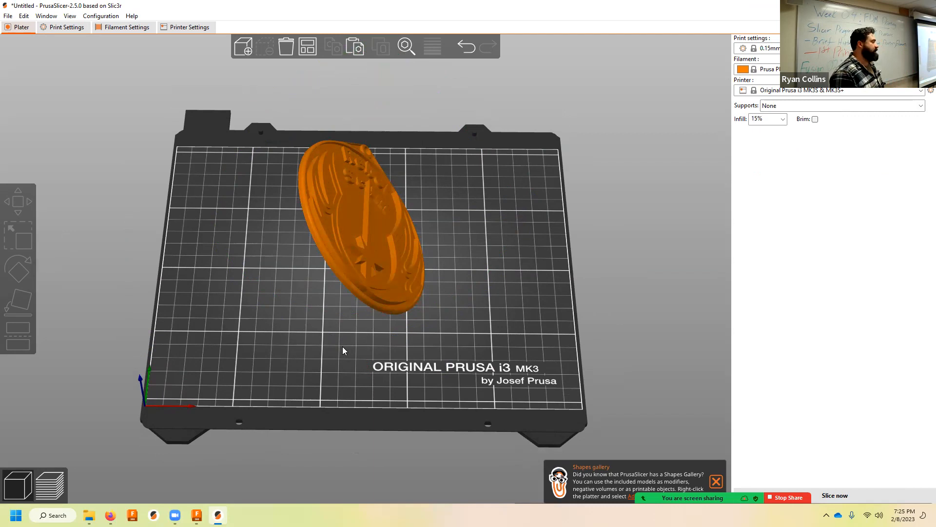
pyautogui.click(359, 230)
pyautogui.click(314, 347)
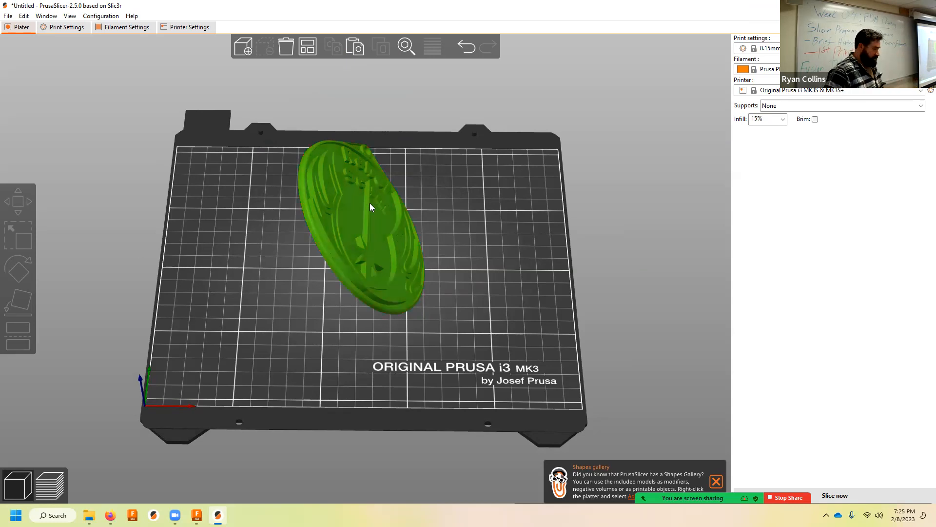
pyautogui.click(350, 229)
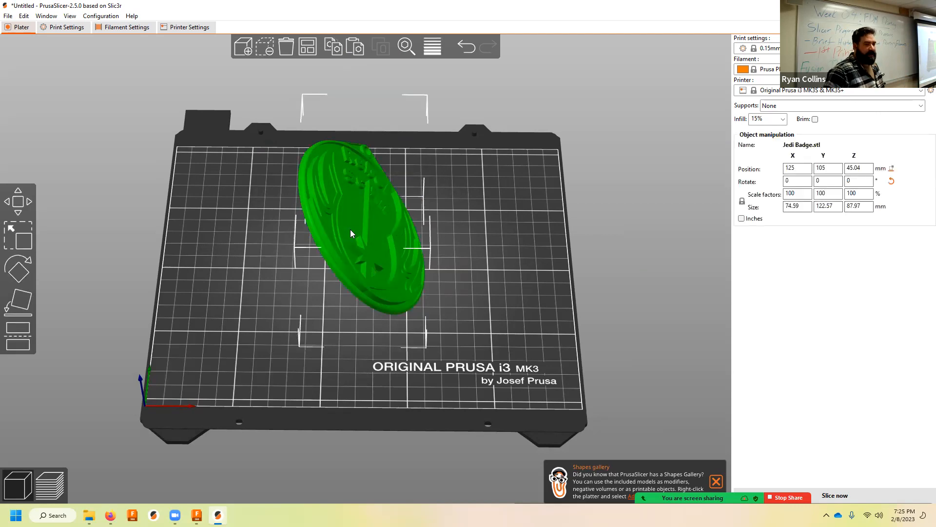
pyautogui.moveTo(244, 306); pyautogui.dragTo(278, 299)
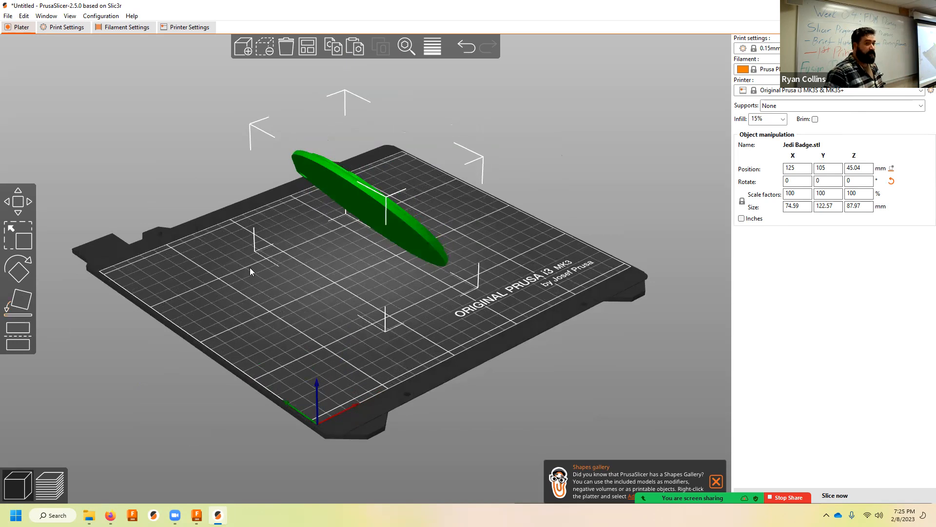
pyautogui.click(19, 300)
pyautogui.moveTo(183, 299); pyautogui.dragTo(367, 272)
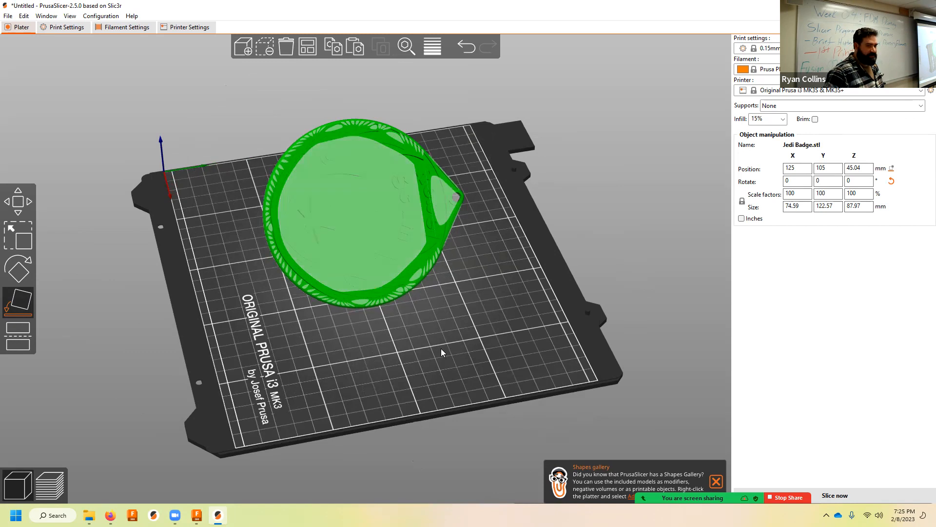
pyautogui.click(359, 225)
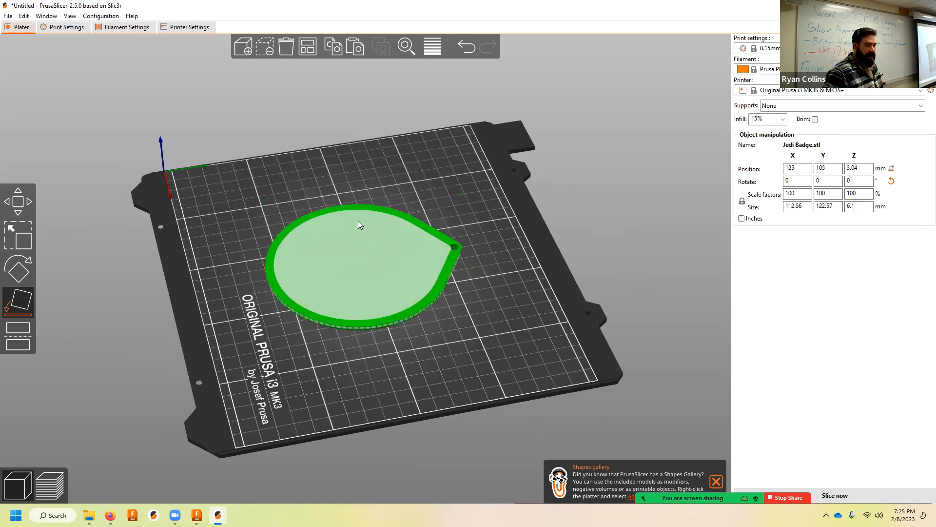
# Step: Use Place on face to set the badge on its flat back, with the Rebel Scum lettering facing up
pyautogui.click(501, 354)
pyautogui.moveTo(499, 356); pyautogui.dragTo(377, 308)
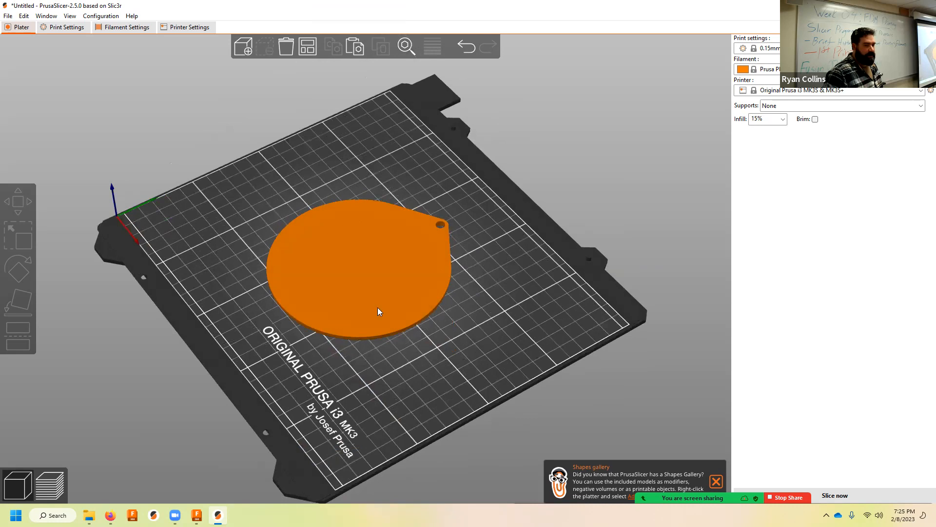
pyautogui.click(367, 267)
pyautogui.click(18, 300)
pyautogui.click(318, 265)
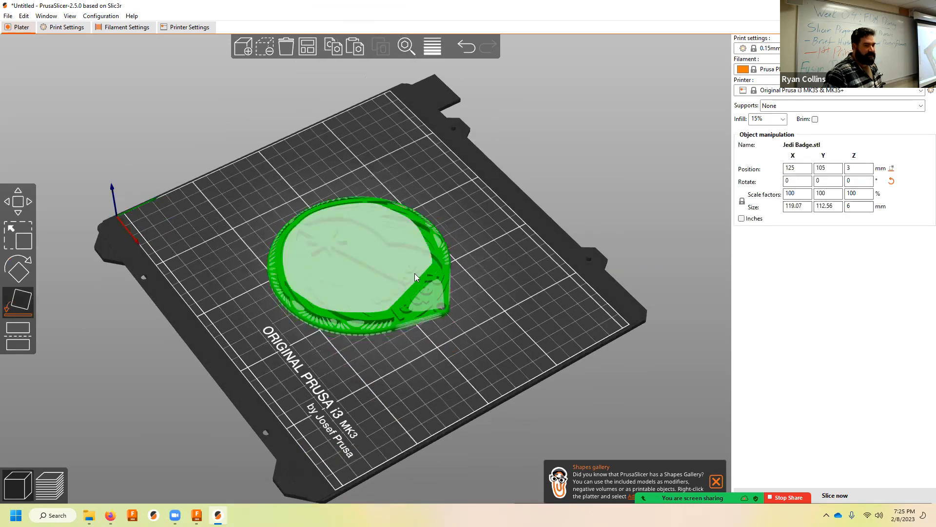
pyautogui.click(518, 255)
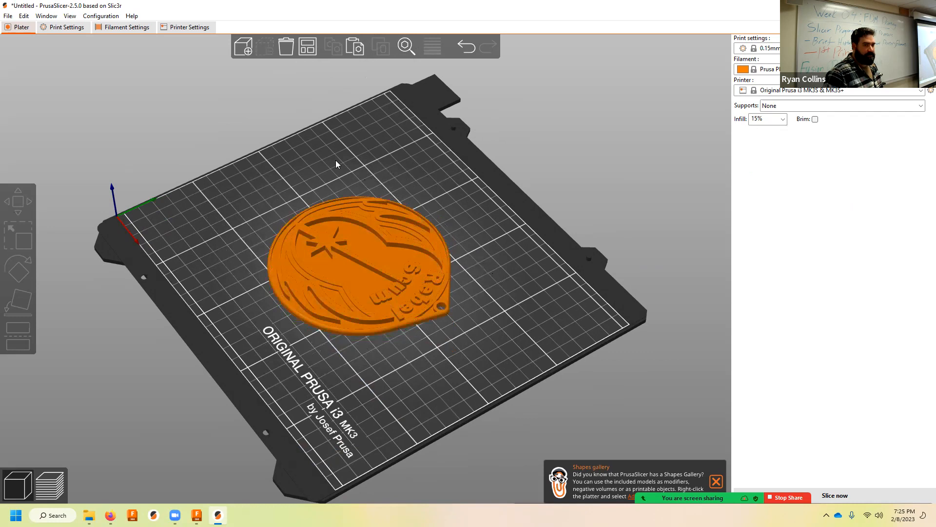
# Step: Select everything on the print bed and auto-arrange it to centre the badge
pyautogui.hotkey('ctrl', 'a')
pyautogui.click(307, 45)
pyautogui.moveTo(479, 375); pyautogui.dragTo(517, 382)
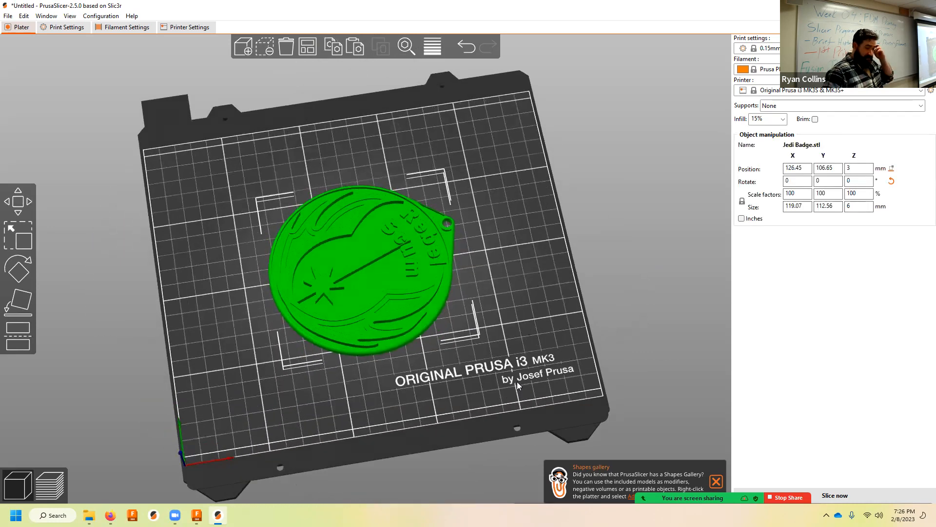
pyautogui.click(203, 360)
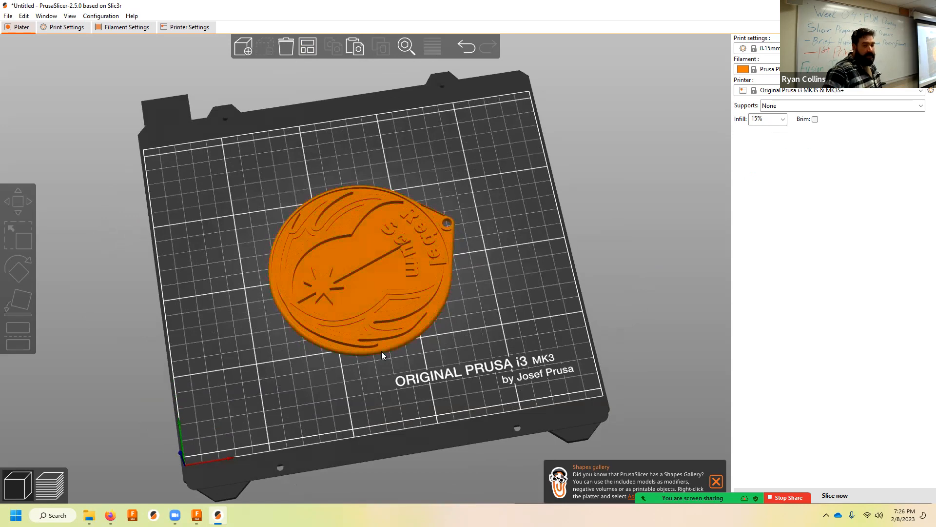
pyautogui.hotkey('ctrl', 'a')
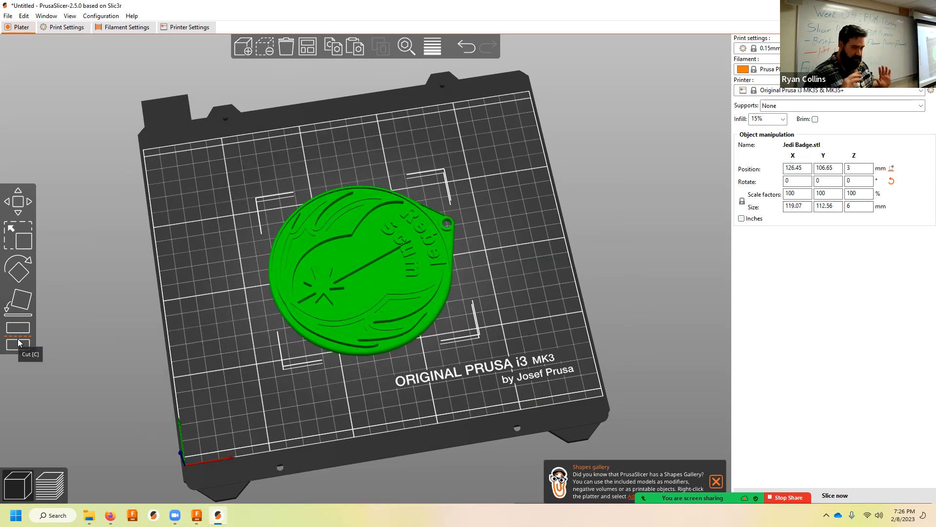
pyautogui.click(475, 179)
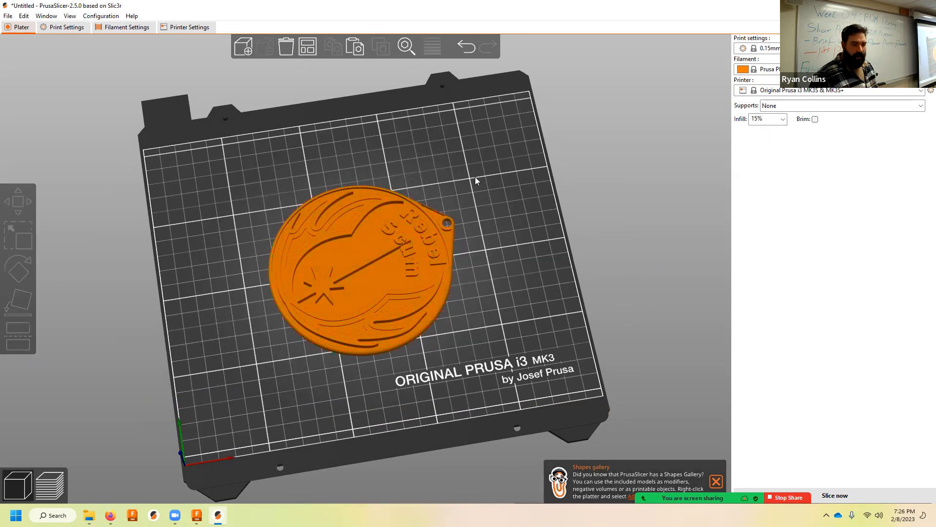
pyautogui.click(381, 227)
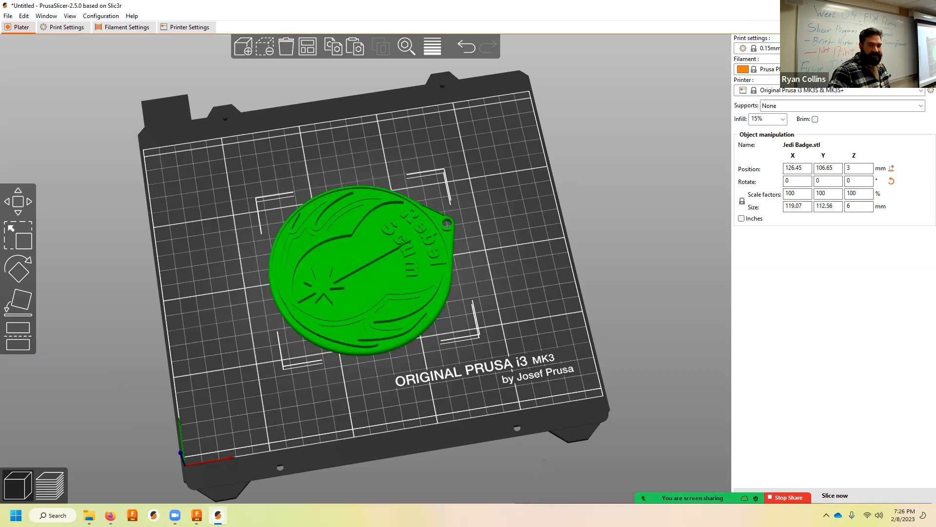
# Step: Switch the interface to a more detailed settings mode with the object list, and return it to the simplest mode
pyautogui.click(880, 27)
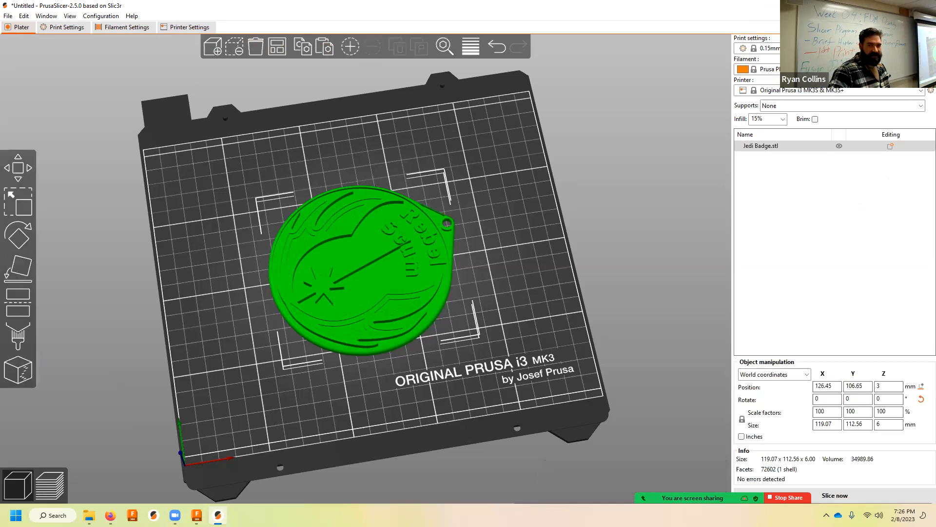
pyautogui.click(843, 27)
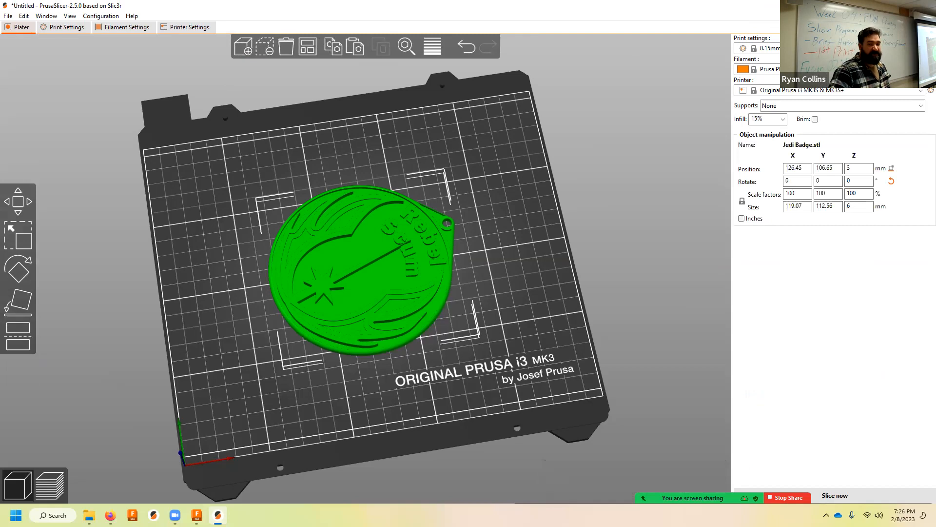
pyautogui.click(879, 28)
pyautogui.click(843, 27)
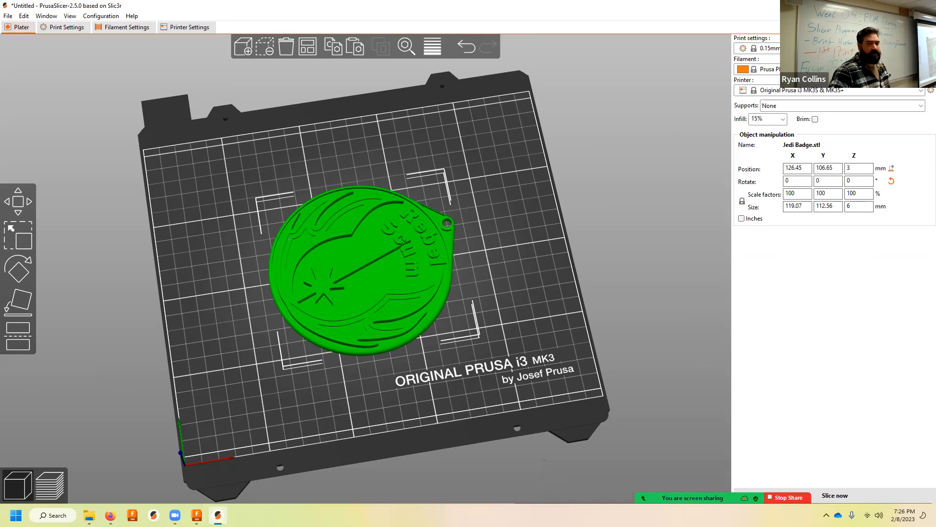
# Step: Set the print profile to 0.30mm DRAFT and the filament to Prusa PLA, keeping the Original Prusa i3 MK3S & MK3S+ printer
pyautogui.click(839, 48)
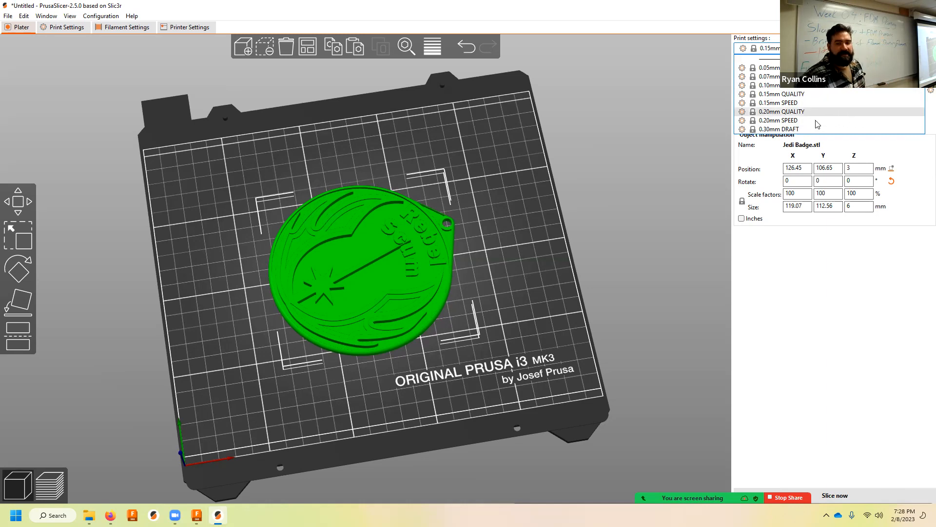
pyautogui.click(793, 130)
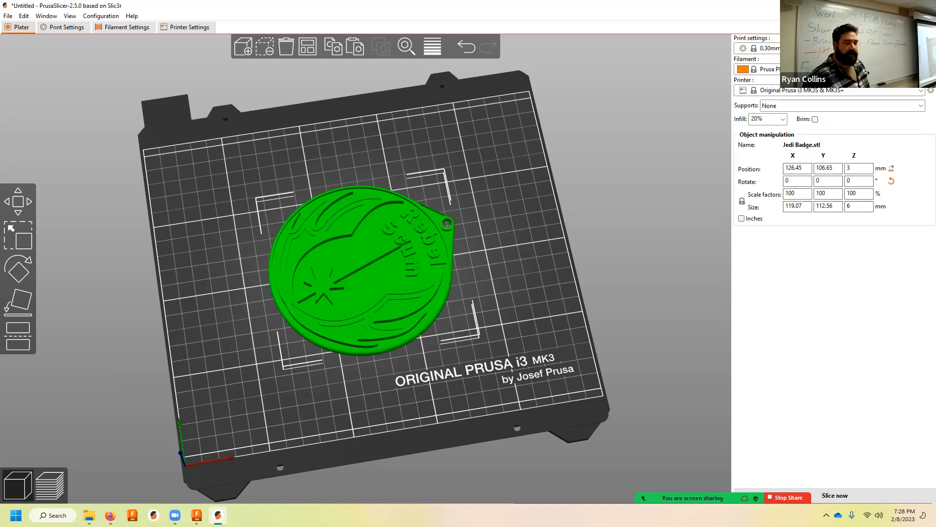
pyautogui.click(849, 69)
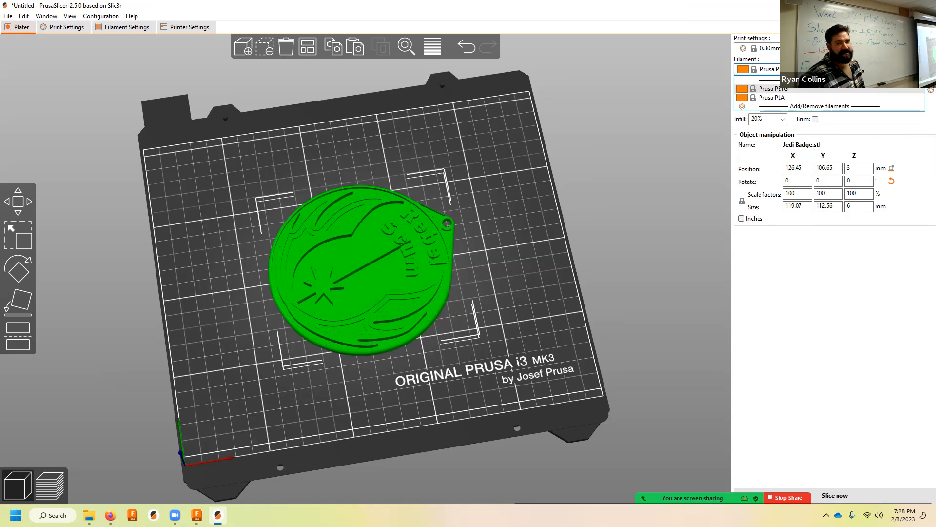
pyautogui.click(784, 89)
pyautogui.click(788, 71)
pyautogui.click(776, 97)
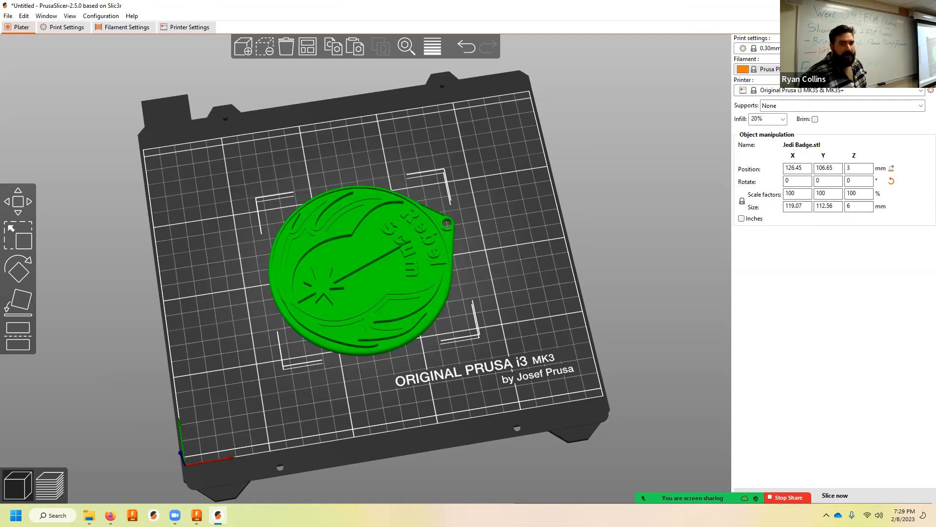
pyautogui.click(794, 91)
pyautogui.click(794, 90)
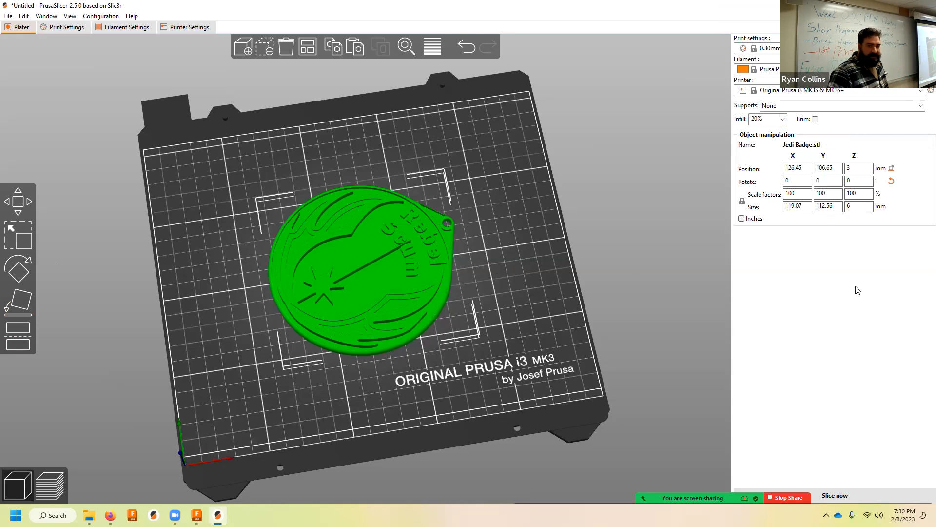
# Step: Slice the badge and examine the toolpaths around its lettering and star closely in the preview
pyautogui.click(844, 496)
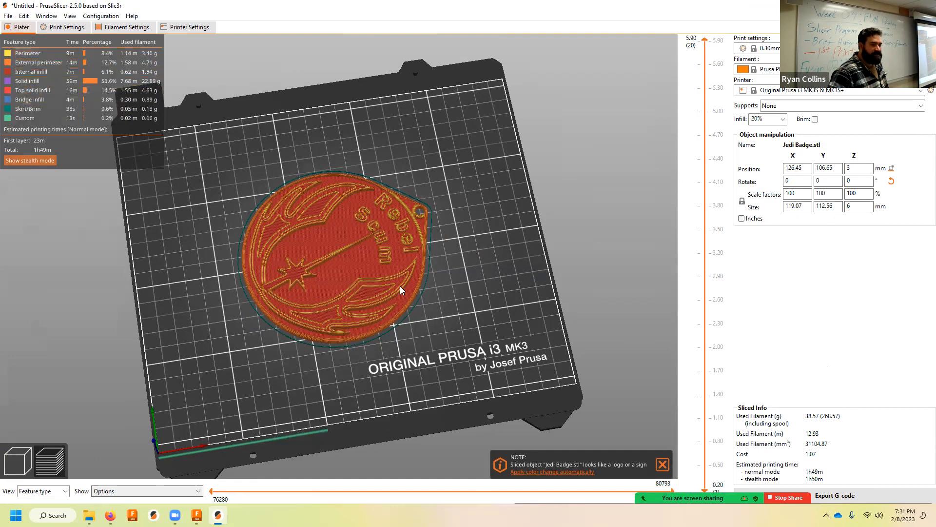
pyautogui.scroll(-2, 400, 287)
pyautogui.scroll(8, 399, 290)
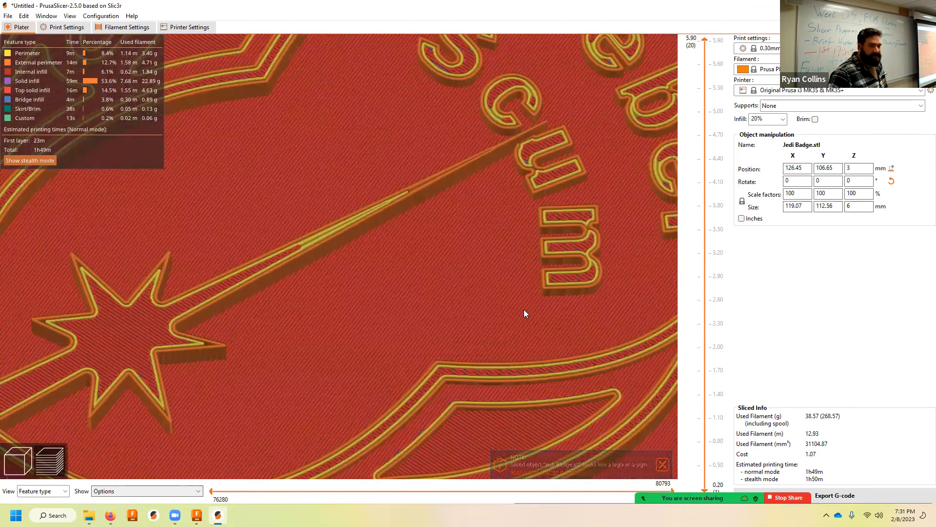
# Step: Examine the badge's stacked layers from the side, and cut the preview down to the 2.60 mm layer to inspect its infill
pyautogui.moveTo(479, 343); pyautogui.dragTo(473, 323)
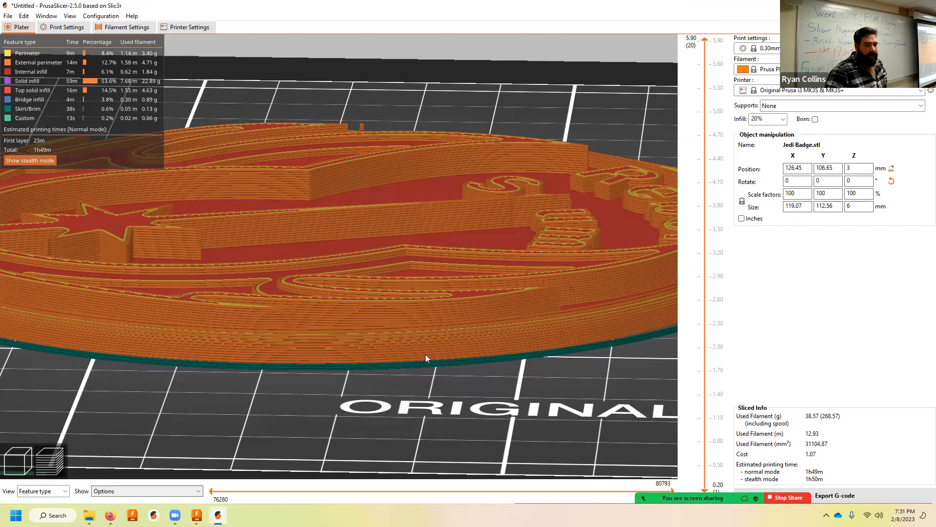
pyautogui.scroll(-2, 440, 356)
pyautogui.scroll(10, 439, 356)
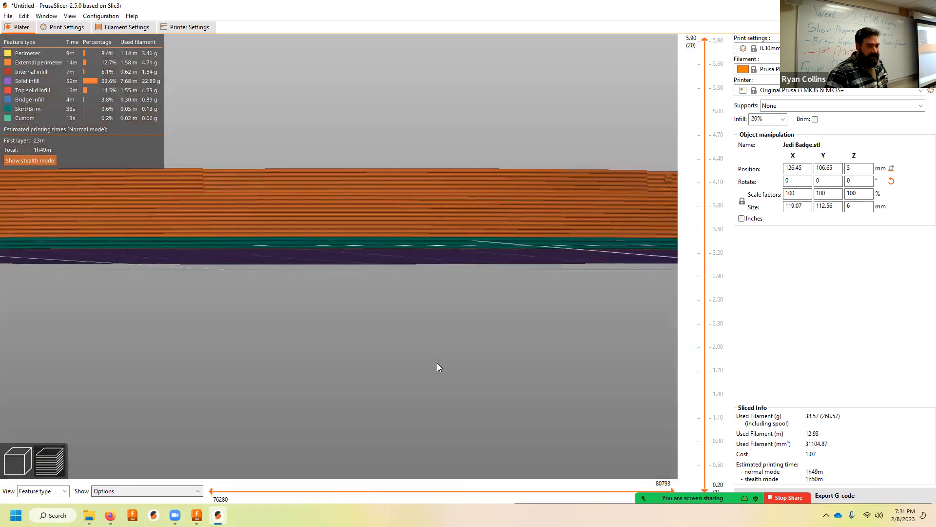
pyautogui.scroll(2, 437, 363)
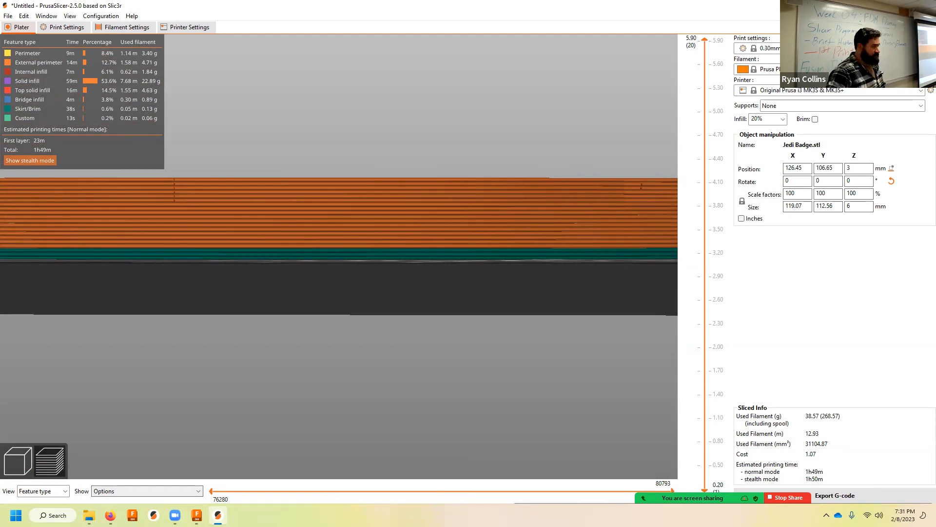
pyautogui.moveTo(483, 223); pyautogui.dragTo(437, 252)
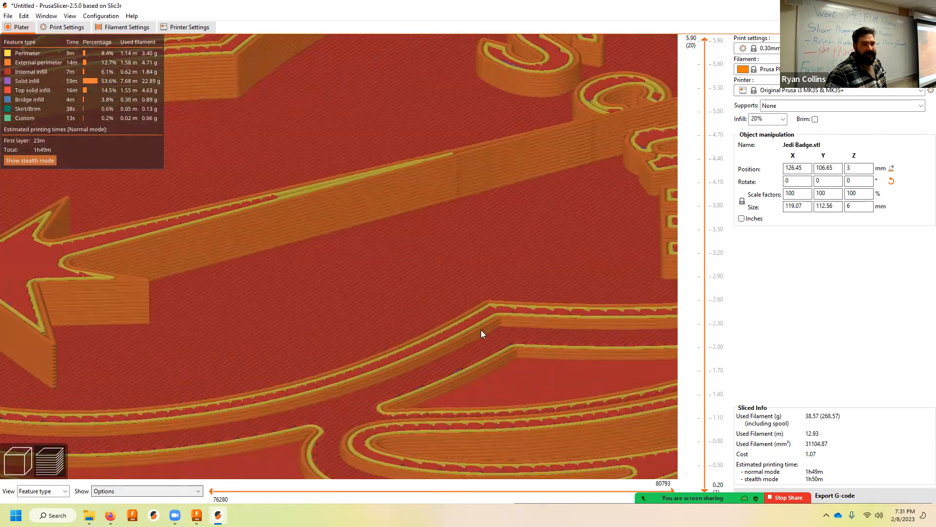
pyautogui.scroll(-10, 481, 330)
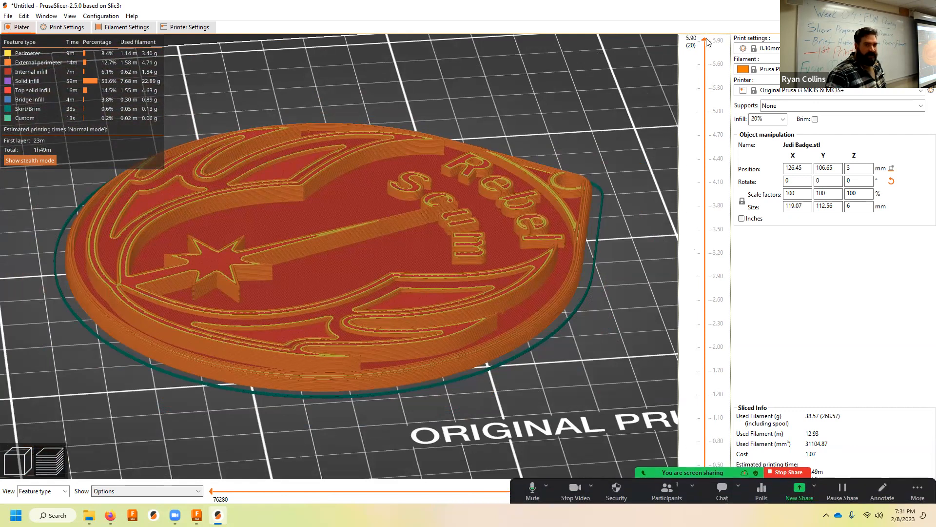
pyautogui.moveTo(706, 43); pyautogui.dragTo(703, 298)
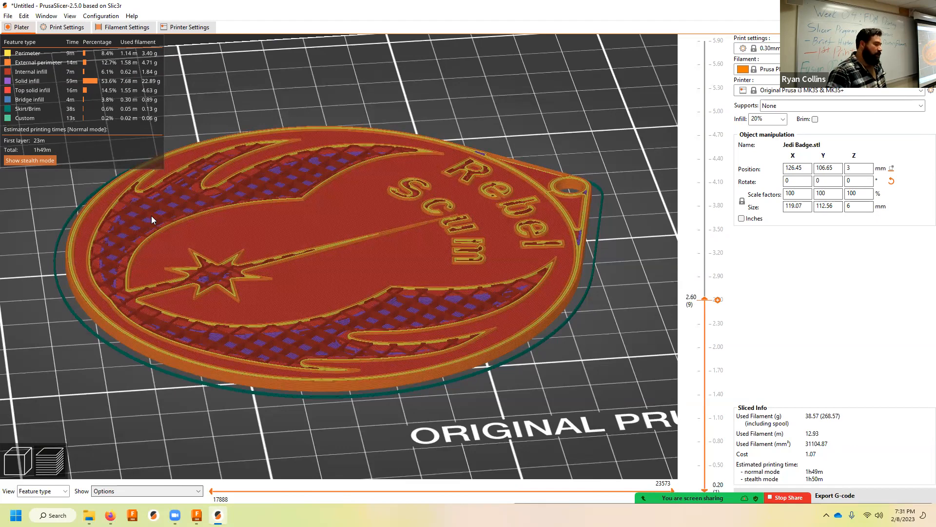
pyautogui.moveTo(296, 236); pyautogui.dragTo(318, 247)
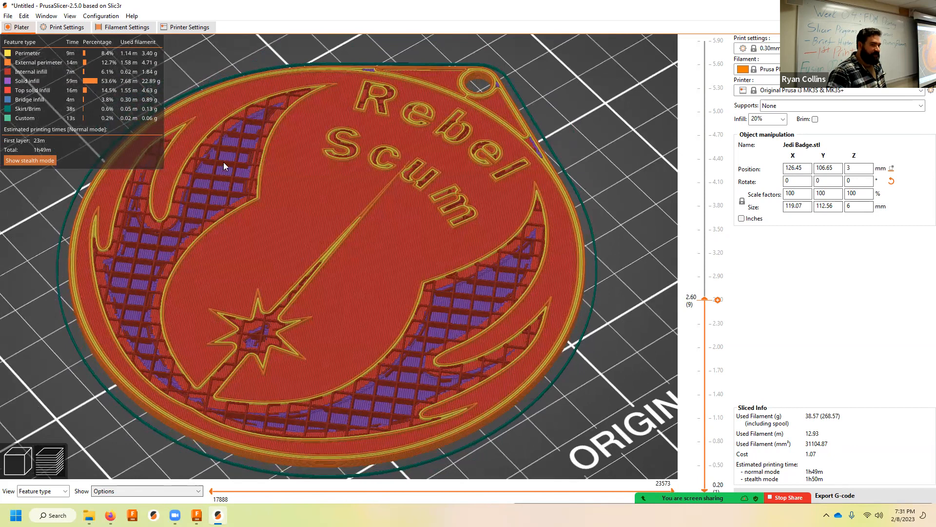
# Step: Set the infill density to 70%, re-slice the badge, and inspect the denser grid infill up close
pyautogui.click(782, 119)
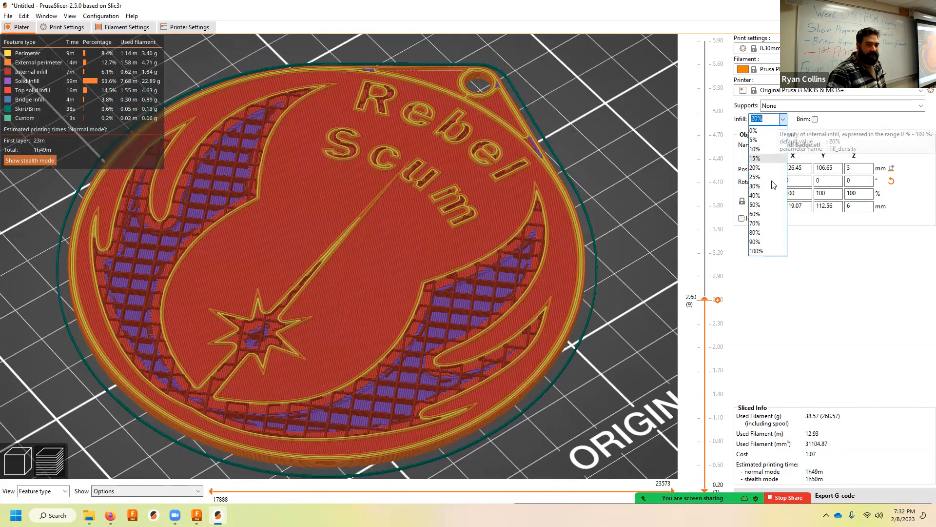
pyautogui.click(764, 223)
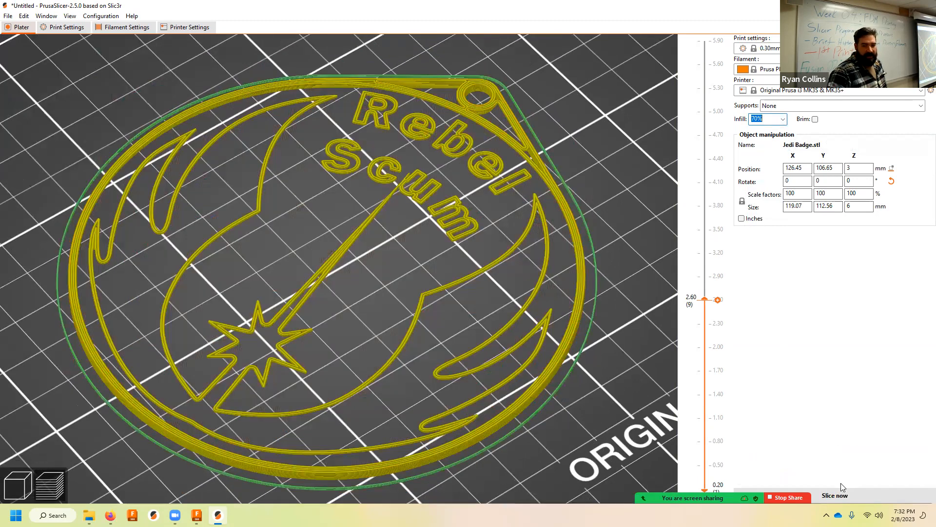
pyautogui.click(835, 495)
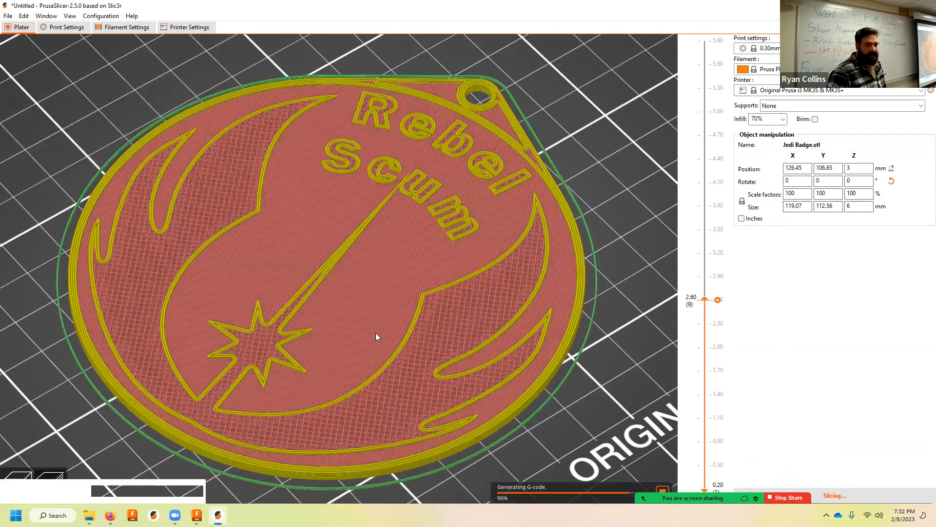
pyautogui.scroll(2, 142, 245)
pyautogui.scroll(-2, 216, 279)
pyautogui.scroll(6, 131, 171)
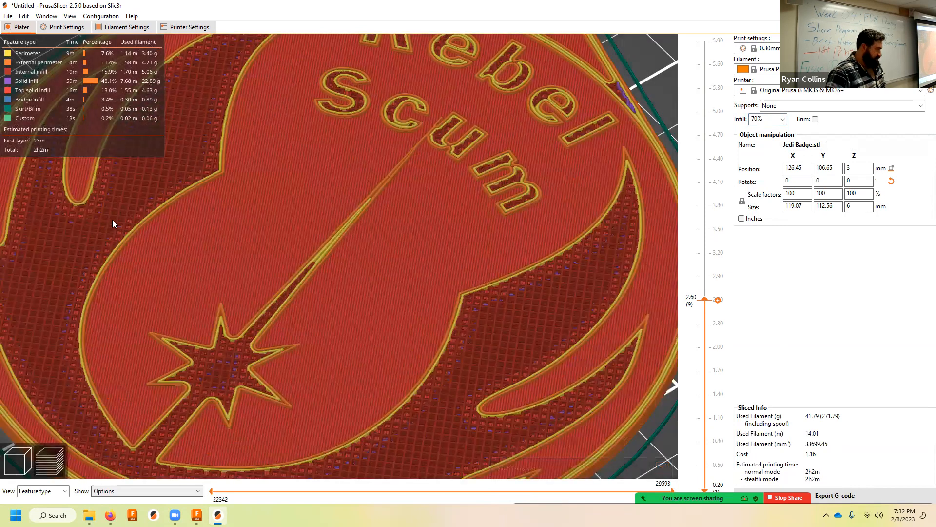
# Step: Switch the infill density to 15%, return it to 70%, and re-slice the badge
pyautogui.click(783, 119)
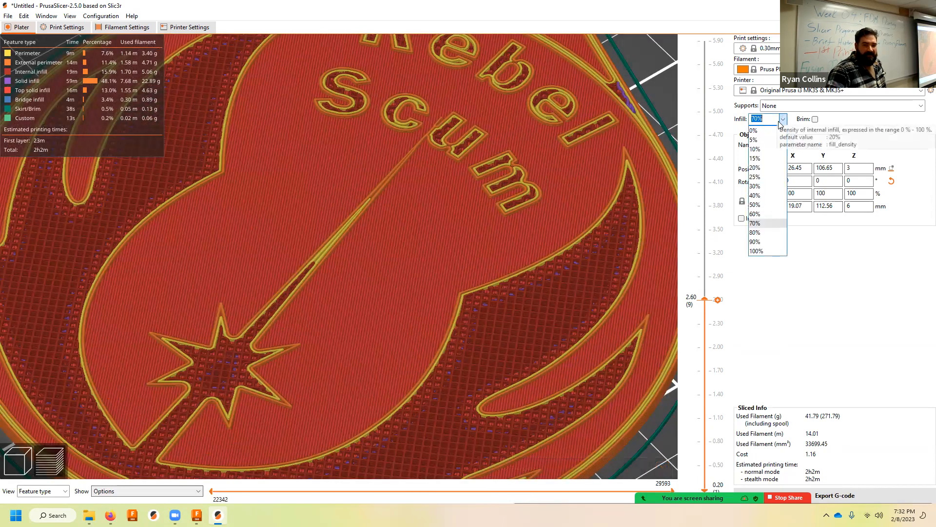
pyautogui.click(768, 159)
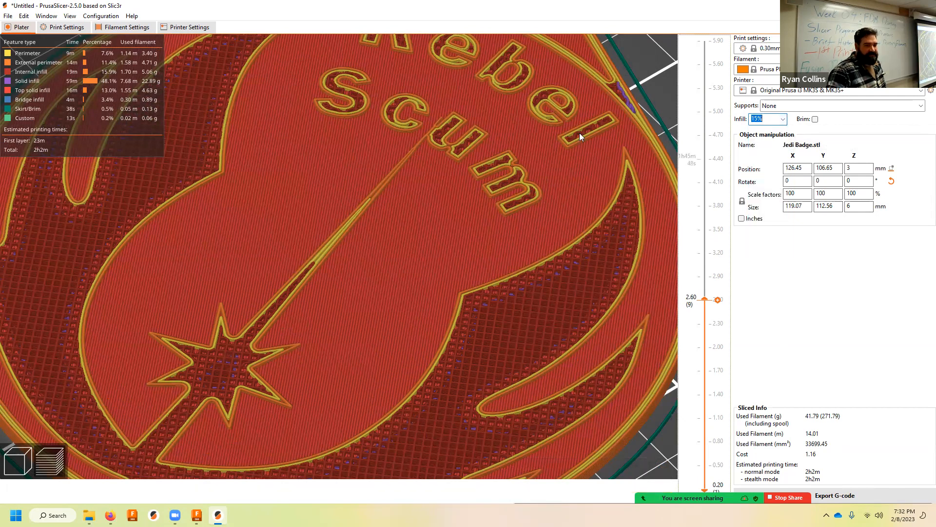
pyautogui.click(783, 120)
pyautogui.click(768, 223)
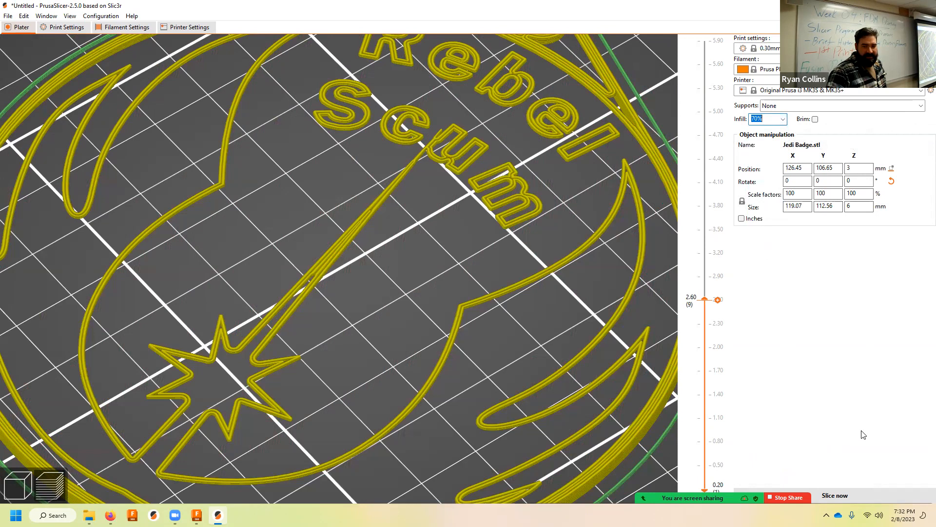
pyautogui.click(850, 492)
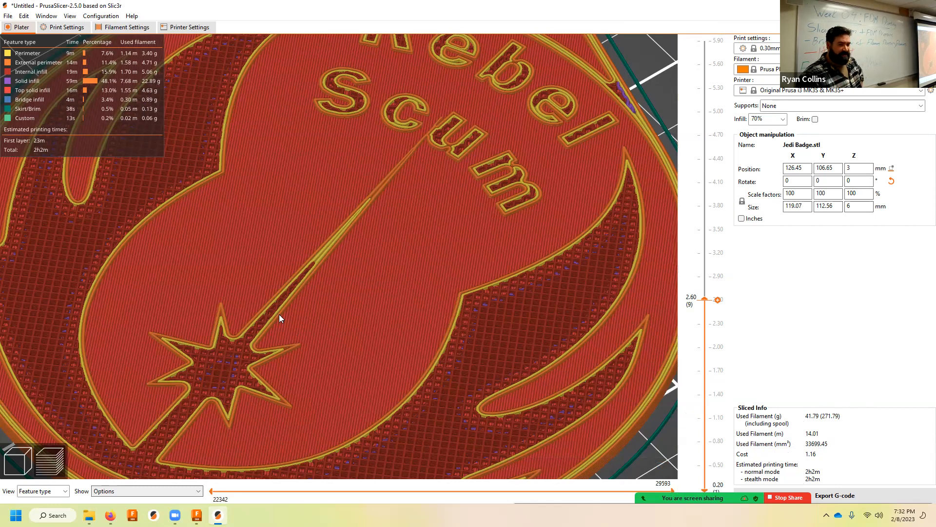
# Step: Raise the preview to the 5.90 mm top layer, and re-slice the badge with 15% infill
pyautogui.moveTo(716, 299); pyautogui.dragTo(711, 44)
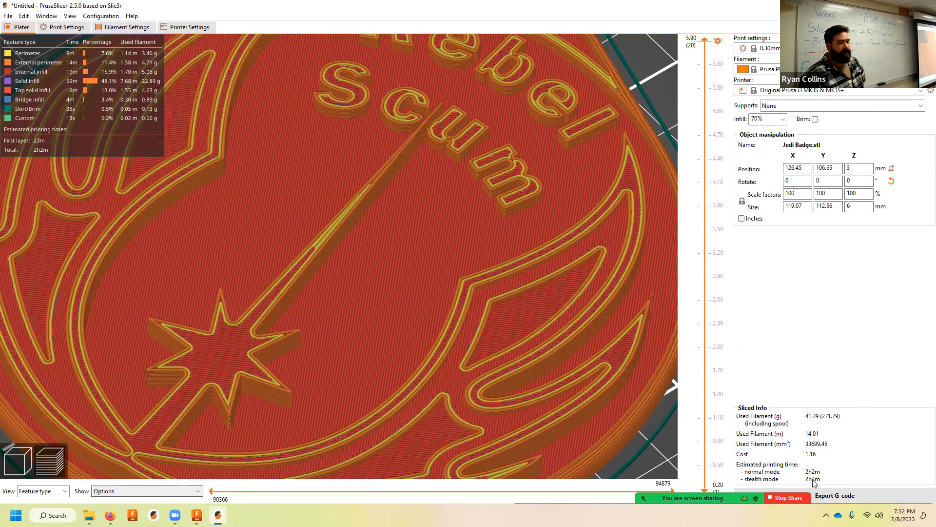
pyautogui.click(783, 120)
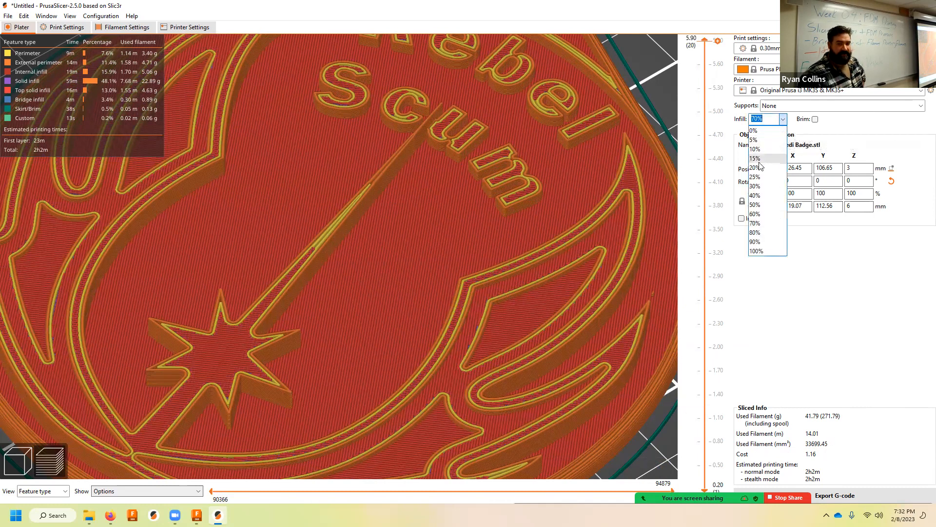
pyautogui.click(759, 160)
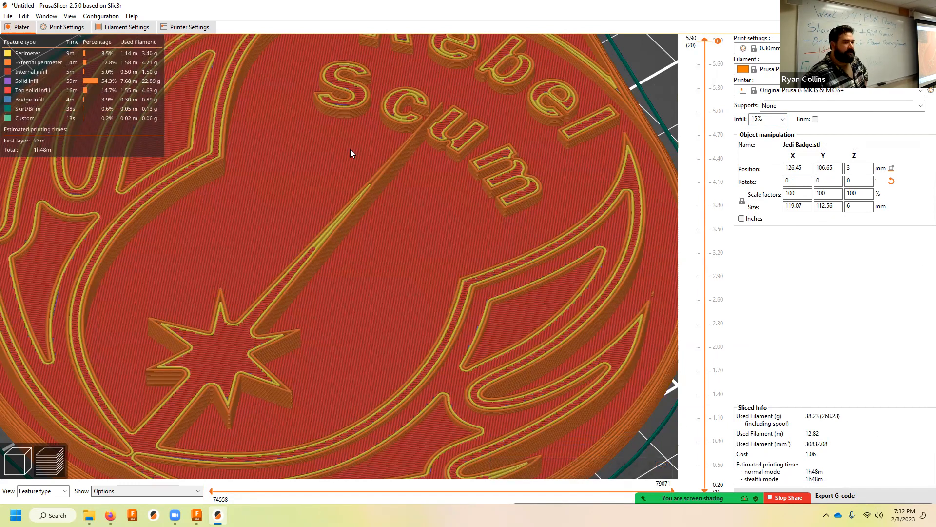
# Step: Change the fill pattern in the print settings to Gyroid, and return to the plater
pyautogui.click(72, 28)
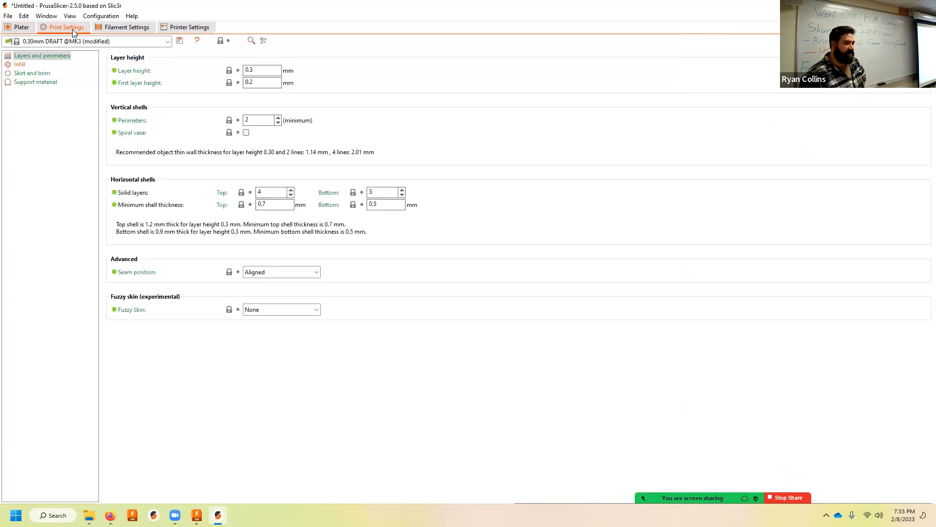
pyautogui.click(20, 65)
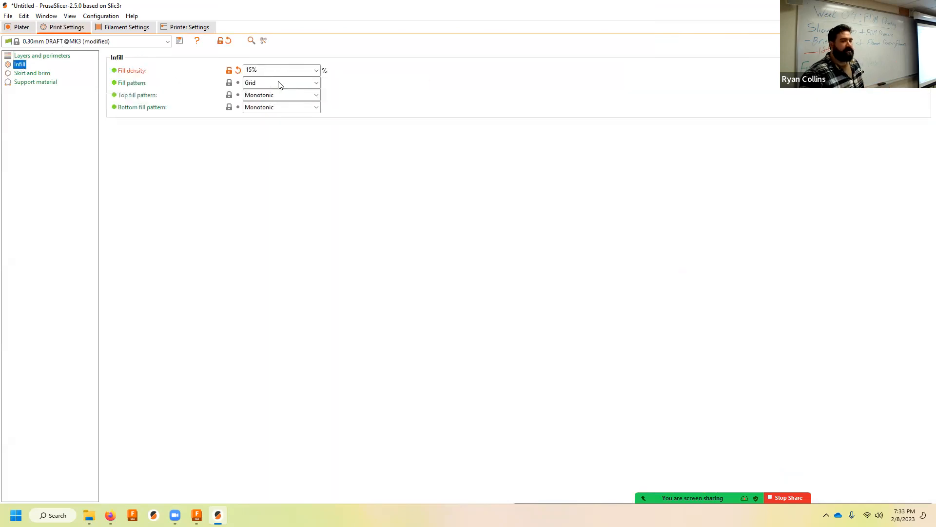
pyautogui.click(293, 84)
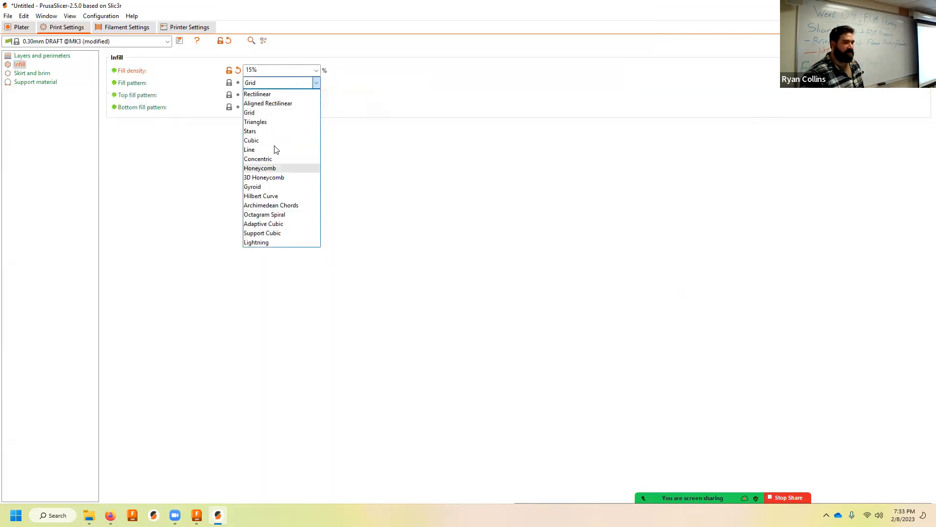
pyautogui.click(264, 188)
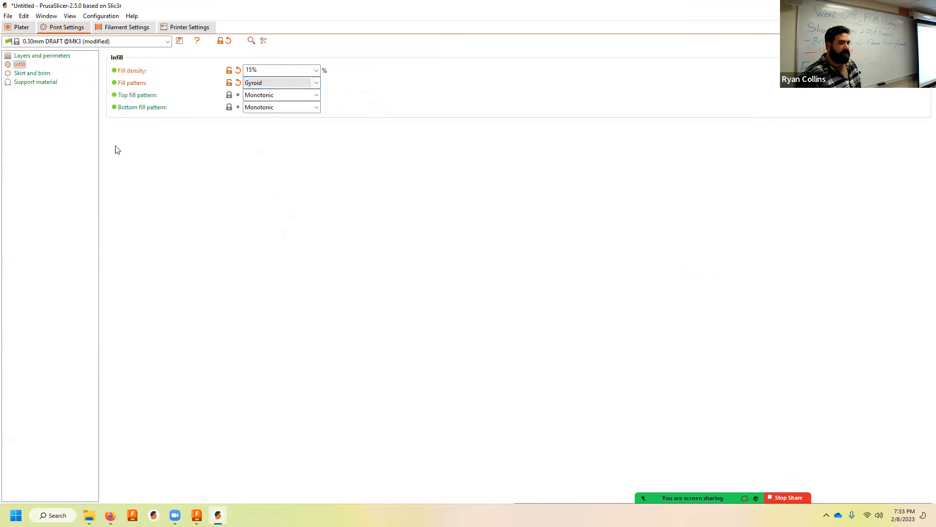
pyautogui.click(18, 27)
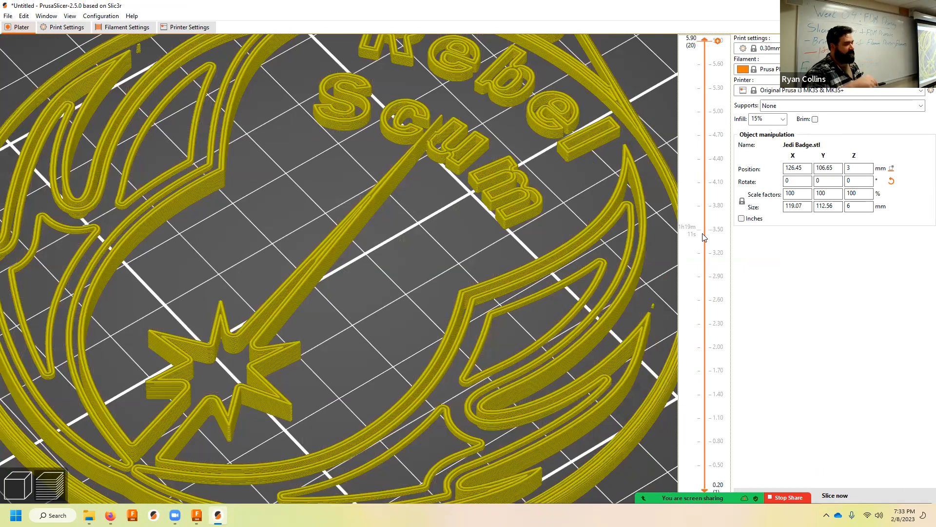
# Step: Re-slice the badge, inspect the gyroid infill at the 2.60 mm layer, and restore the preview to full height
pyautogui.click(835, 495)
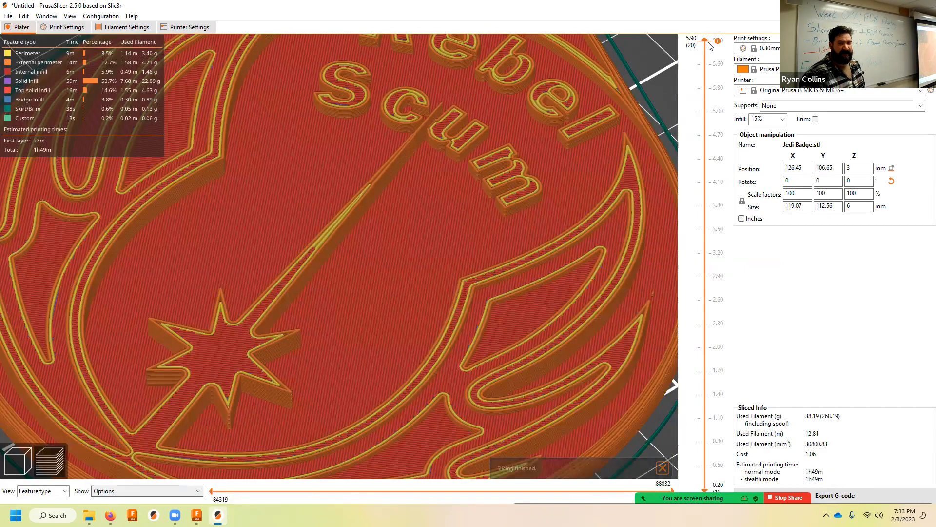
pyautogui.moveTo(704, 43); pyautogui.dragTo(686, 299)
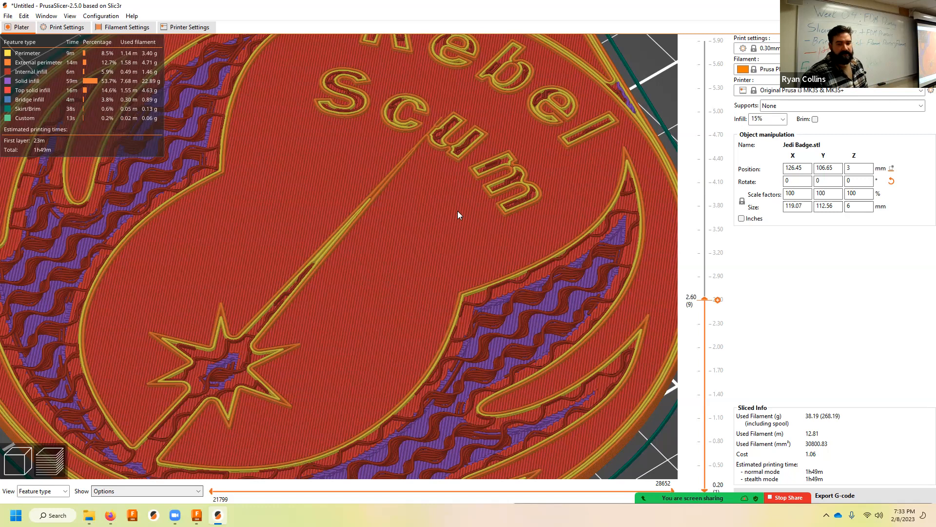
pyautogui.moveTo(701, 300); pyautogui.dragTo(705, 40)
# Step: Set the infill density to 20% and re-slice the badge
pyautogui.click(783, 119)
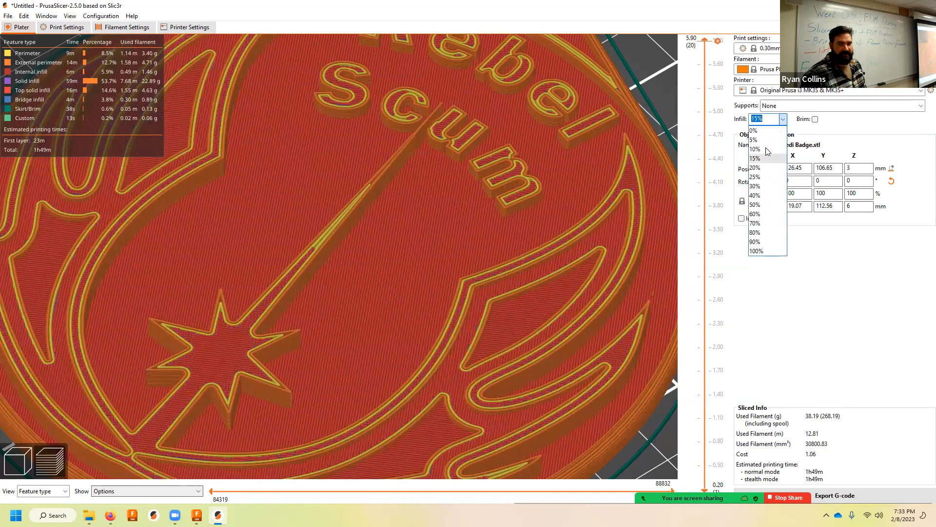
pyautogui.click(767, 166)
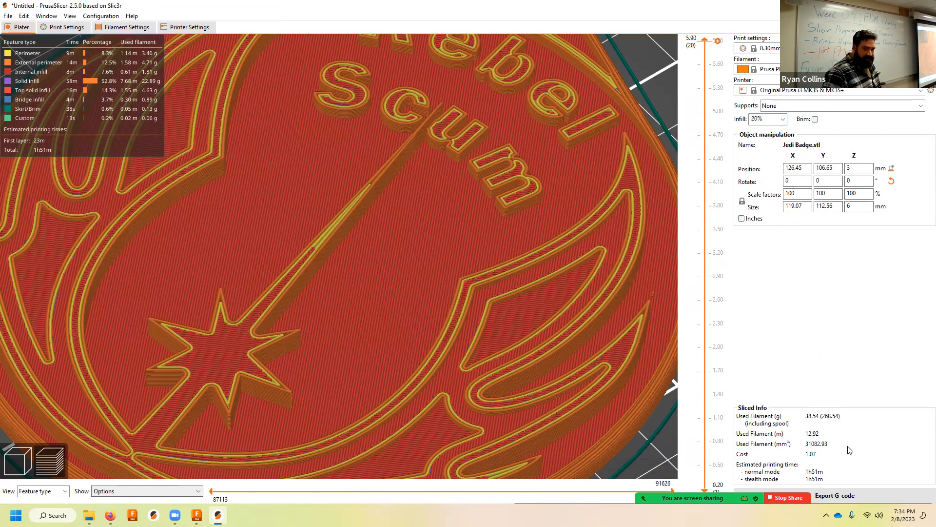
# Step: Export the G-code to the Downloads folder under the suggested name Jedi Badge_0.3mm_PLA_MK3S_1h51m
pyautogui.click(841, 497)
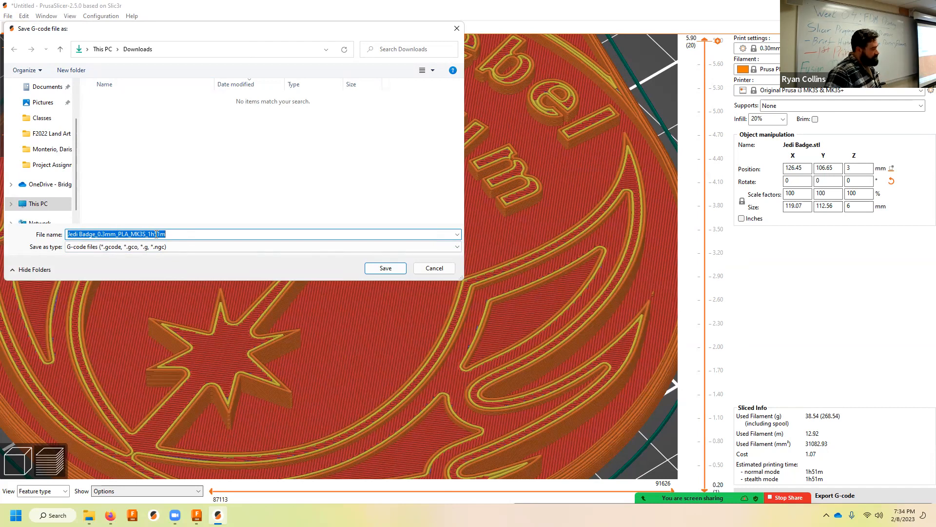
pyautogui.click(388, 268)
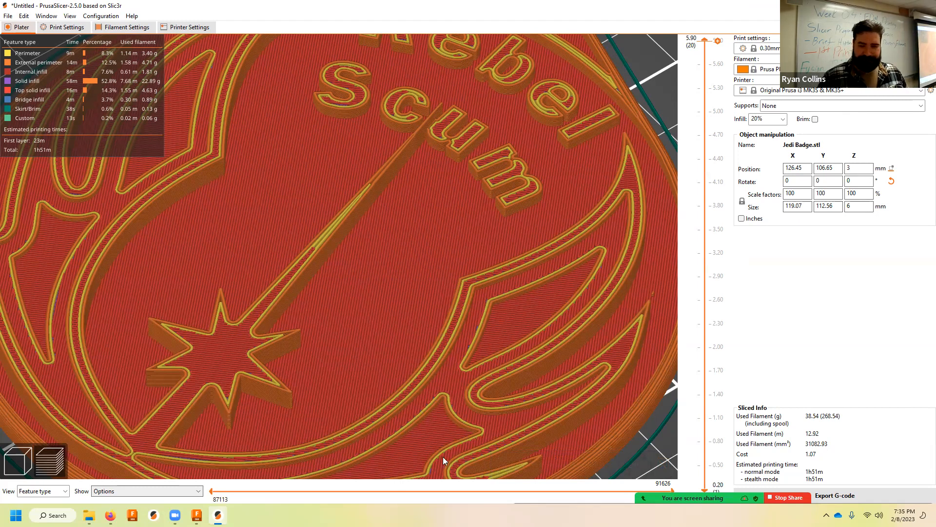
# Step: Switch to File Explorer and copy the exported Jedi Badge G-code file from Downloads to the PRUSA_RED (E:) drive
pyautogui.click(790, 472)
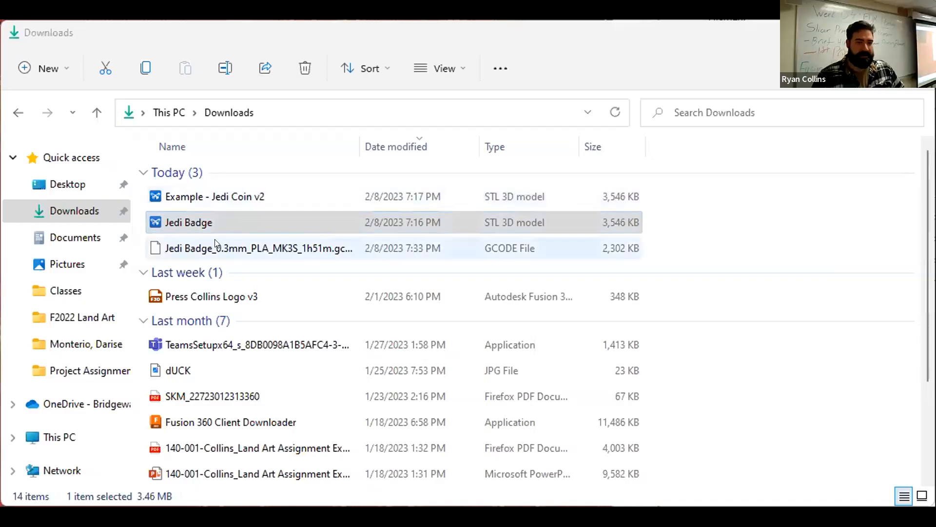
pyautogui.click(215, 249)
pyautogui.hotkey('ctrl', 'c')
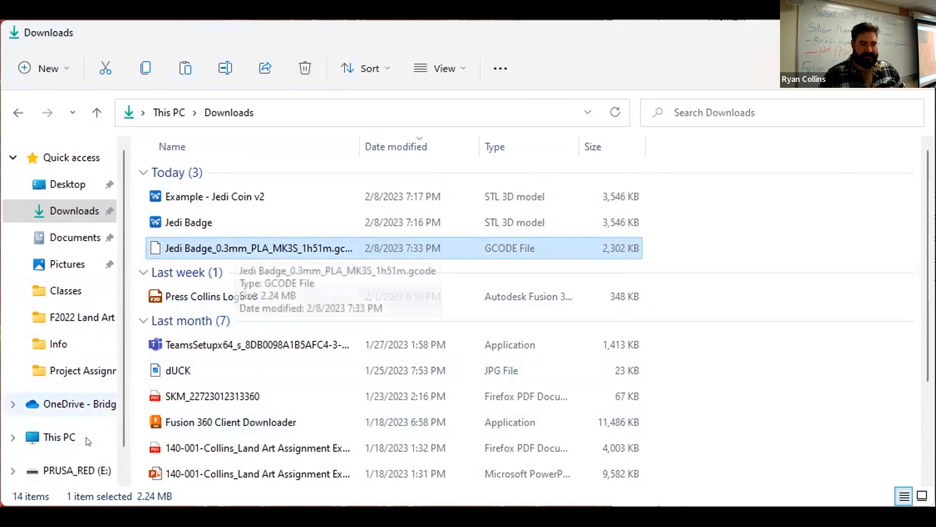
pyautogui.click(73, 470)
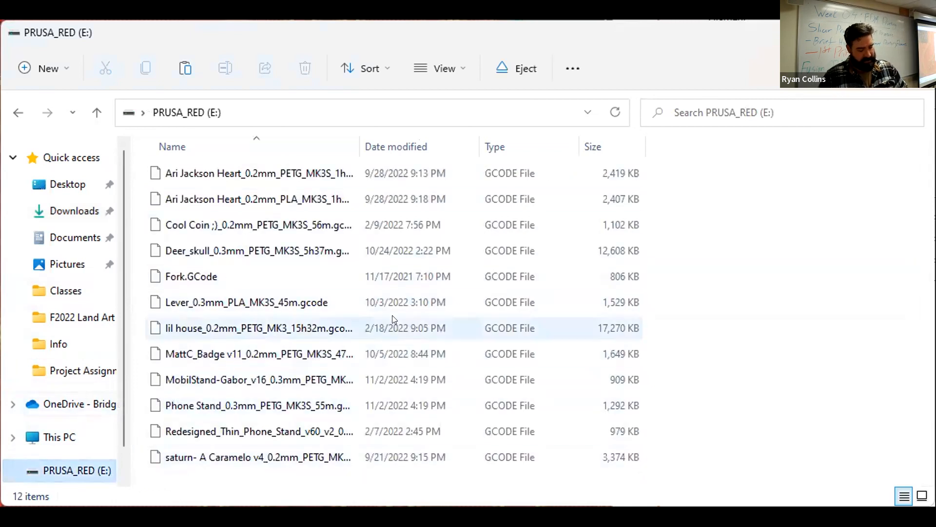
pyautogui.hotkey('ctrl', 'v')
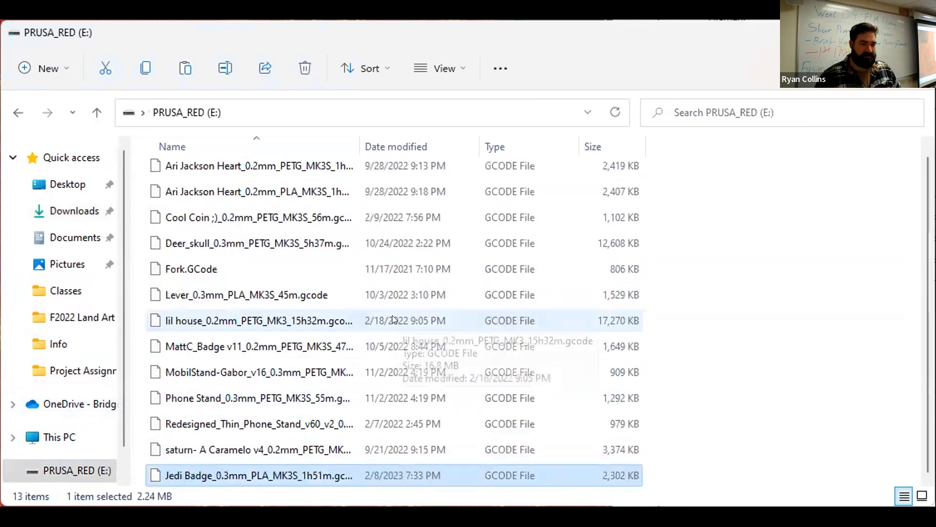